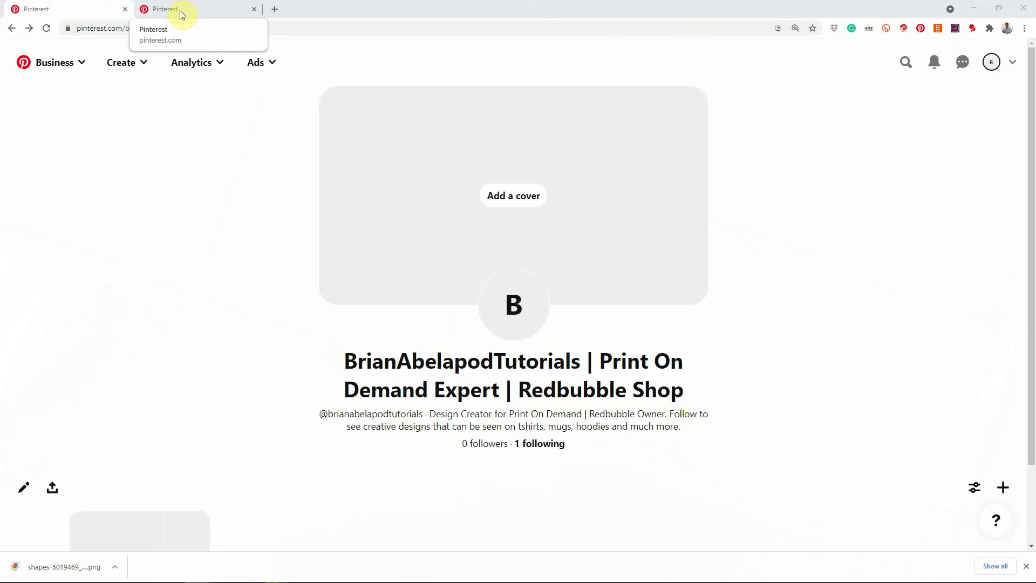
# Examine the Pinterest search results for "fathers day tshirt ideas", comparing the wording, graphics and layouts of the shirt designs.
pyautogui.click(180, 11)
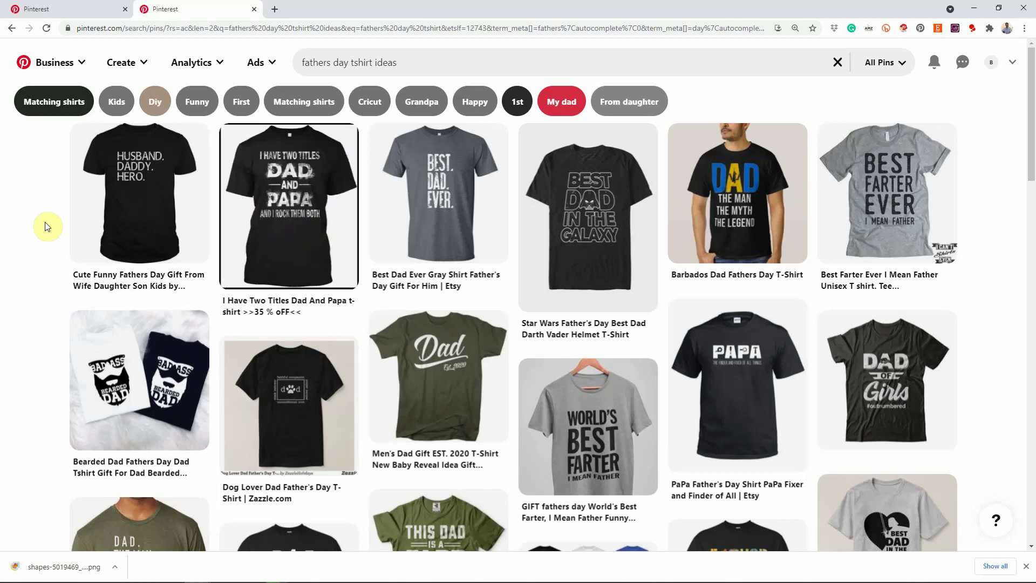
pyautogui.moveTo(1033, 92); pyautogui.dragTo(1032, 184)
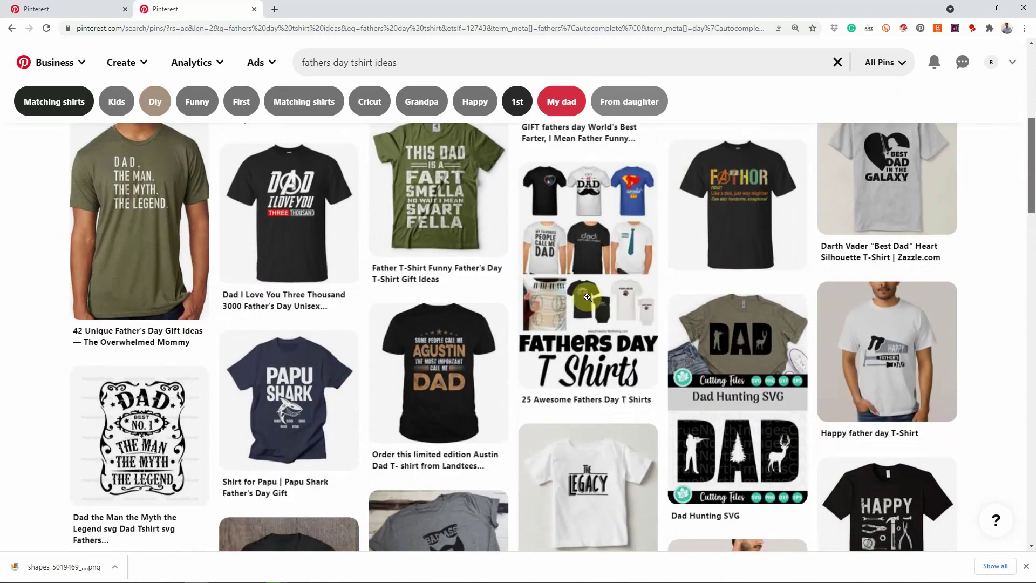
pyautogui.moveTo(593, 256)
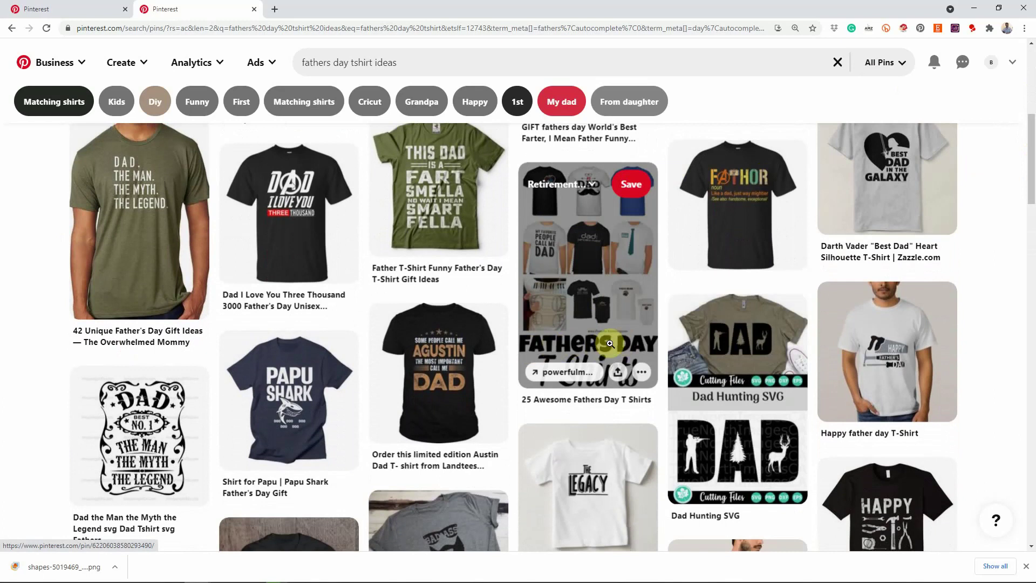
pyautogui.moveTo(723, 254)
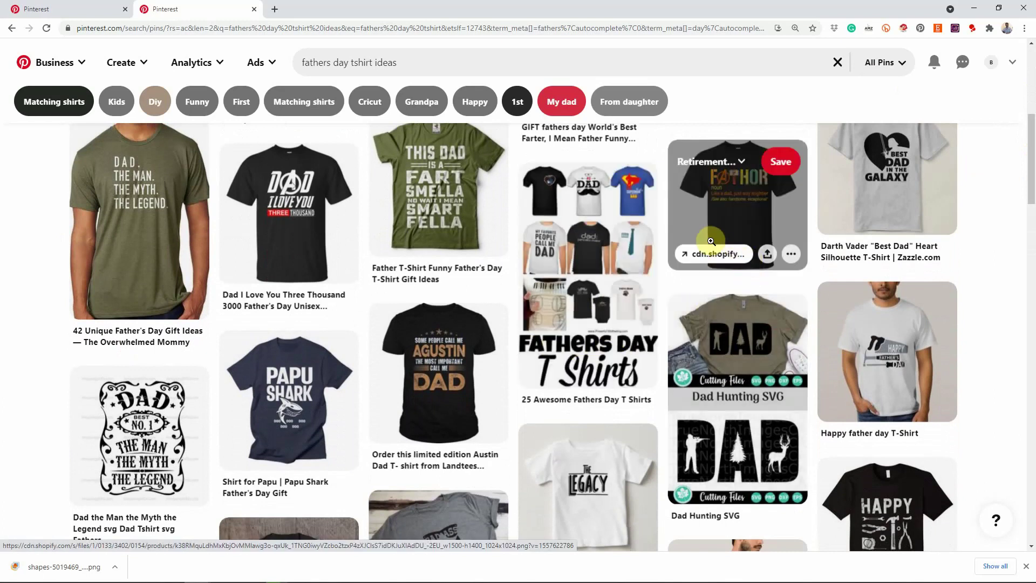
pyautogui.moveTo(635, 218)
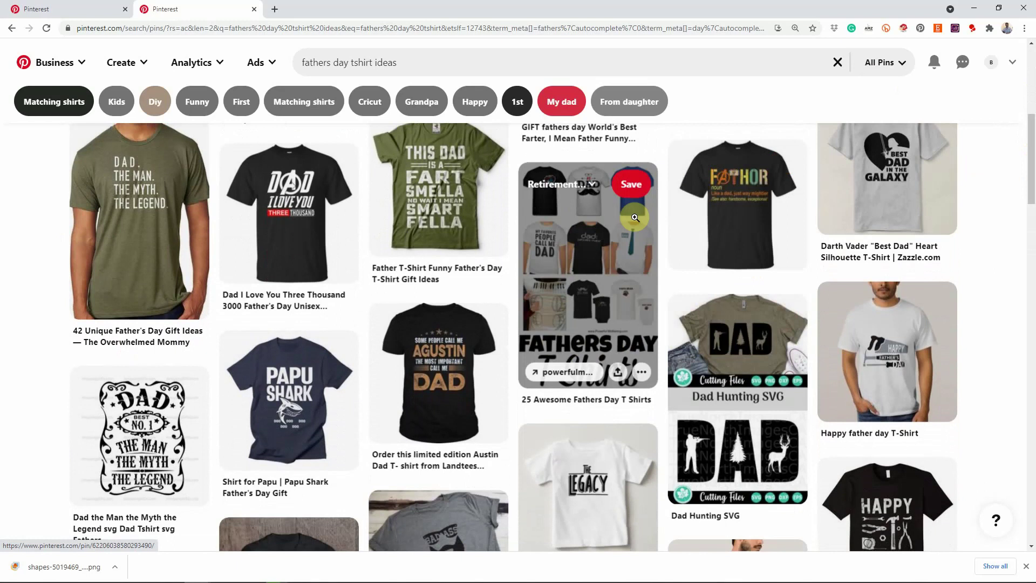
pyautogui.moveTo(932, 165)
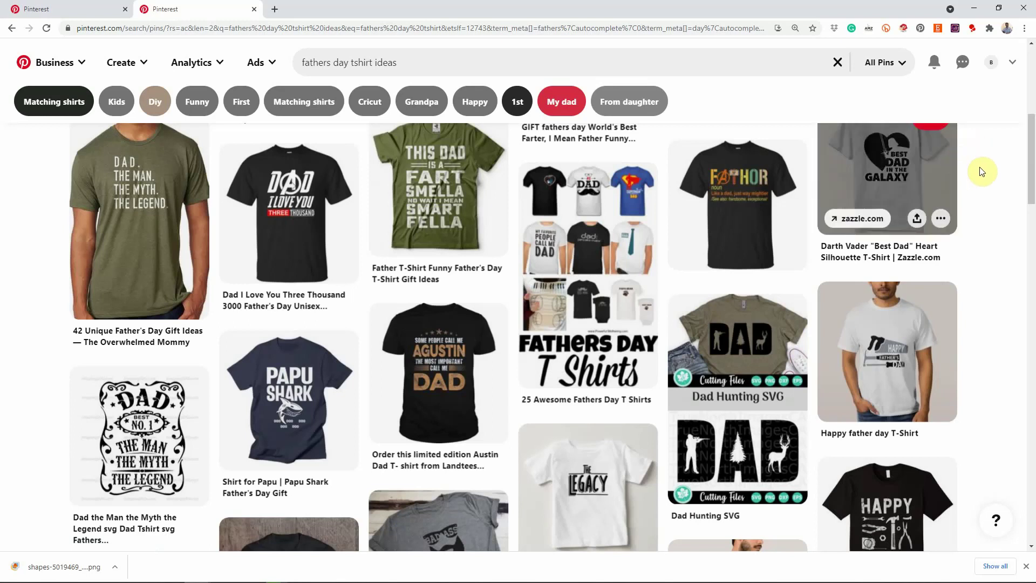
pyautogui.moveTo(1032, 147); pyautogui.dragTo(1032, 226)
pyautogui.scroll(-1, 518, 335)
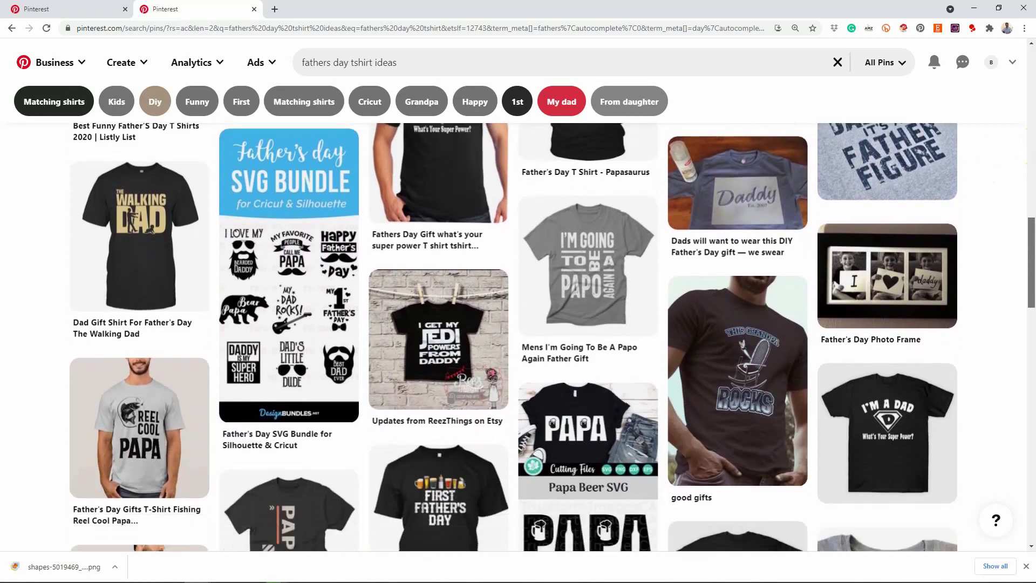
pyautogui.scroll(-4, 518, 334)
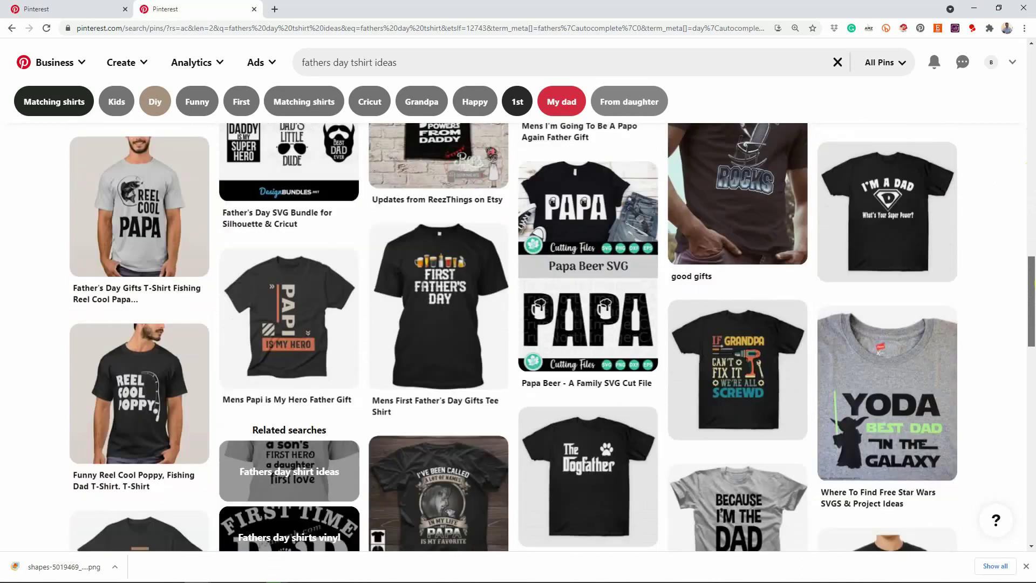
pyautogui.scroll(-4, 518, 335)
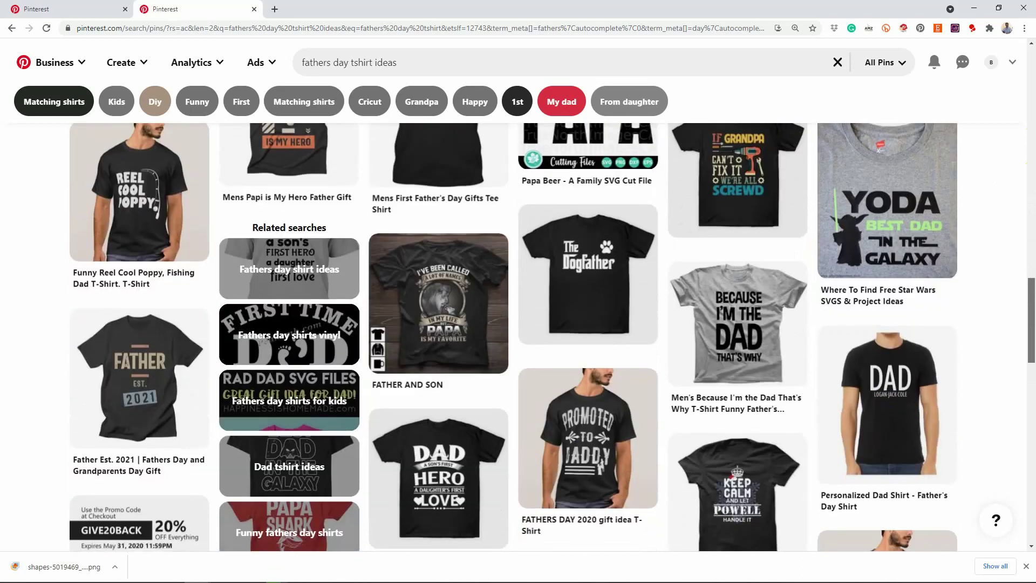
pyautogui.scroll(-1, 518, 335)
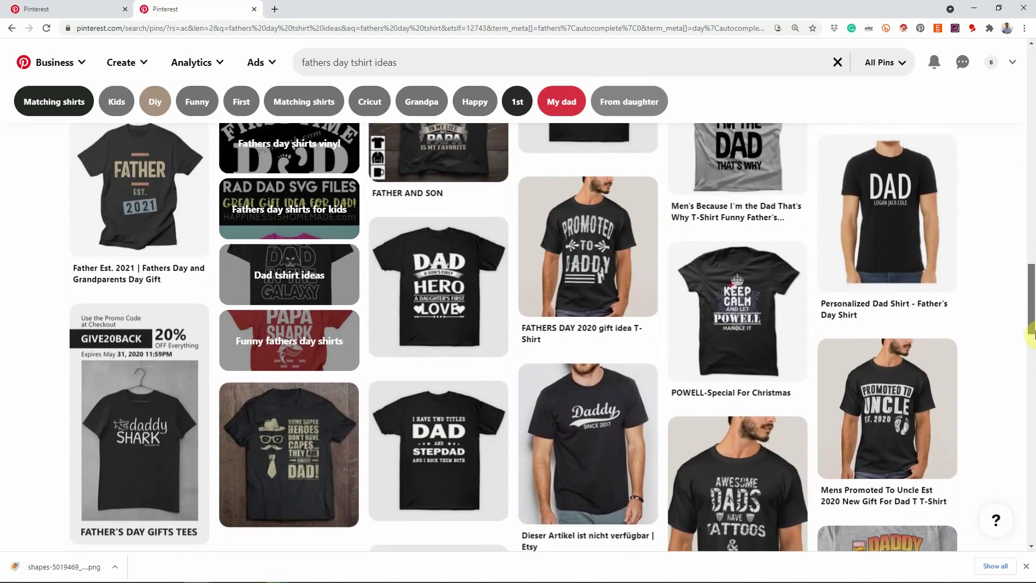
pyautogui.moveTo(1031, 305); pyautogui.dragTo(1032, 402)
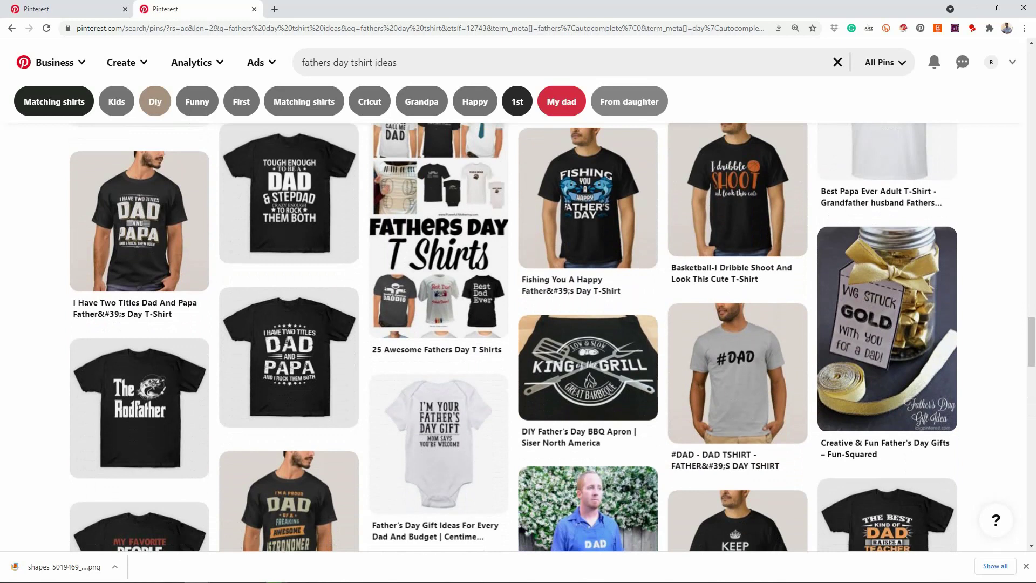
pyautogui.moveTo(1033, 332); pyautogui.dragTo(1032, 396)
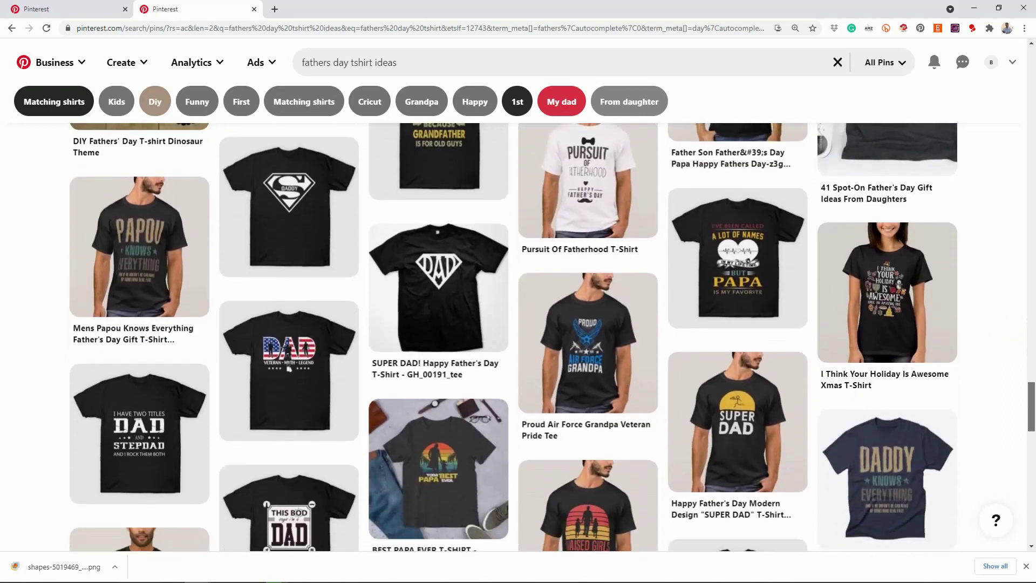
pyautogui.scroll(-3, 511, 337)
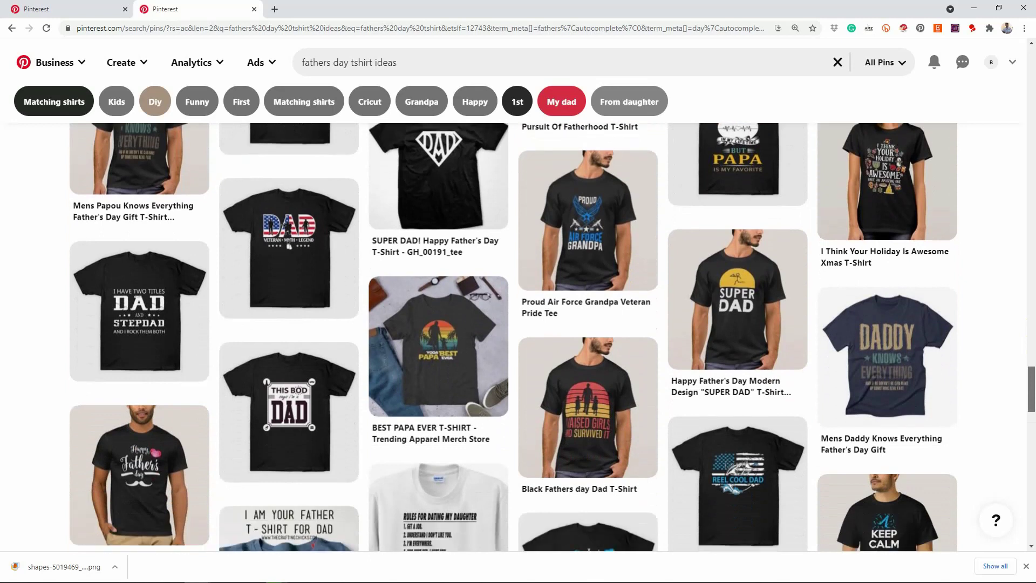
pyautogui.scroll(-1, 510, 337)
pyautogui.scroll(-3, 511, 337)
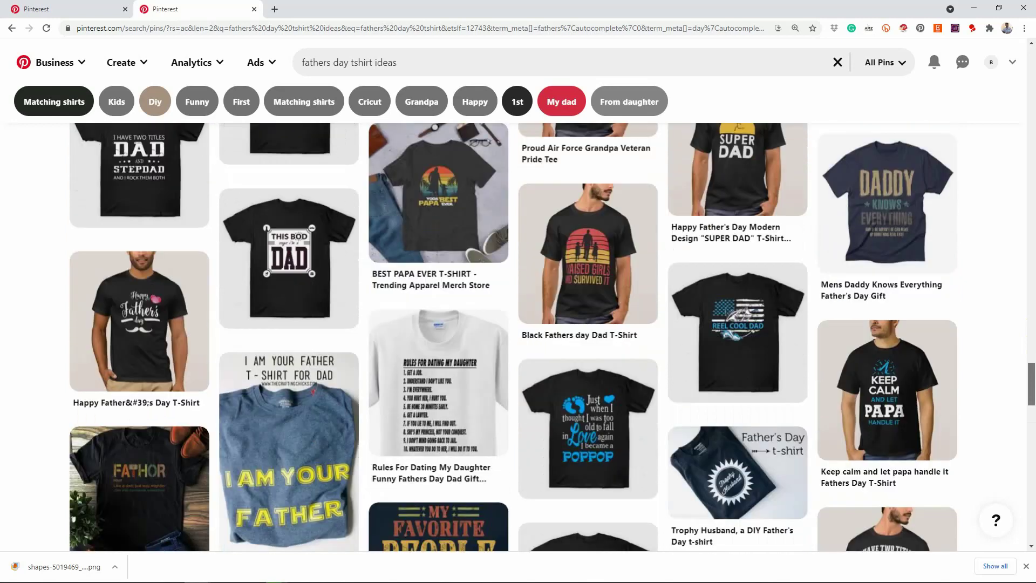
pyautogui.scroll(-1, 514, 337)
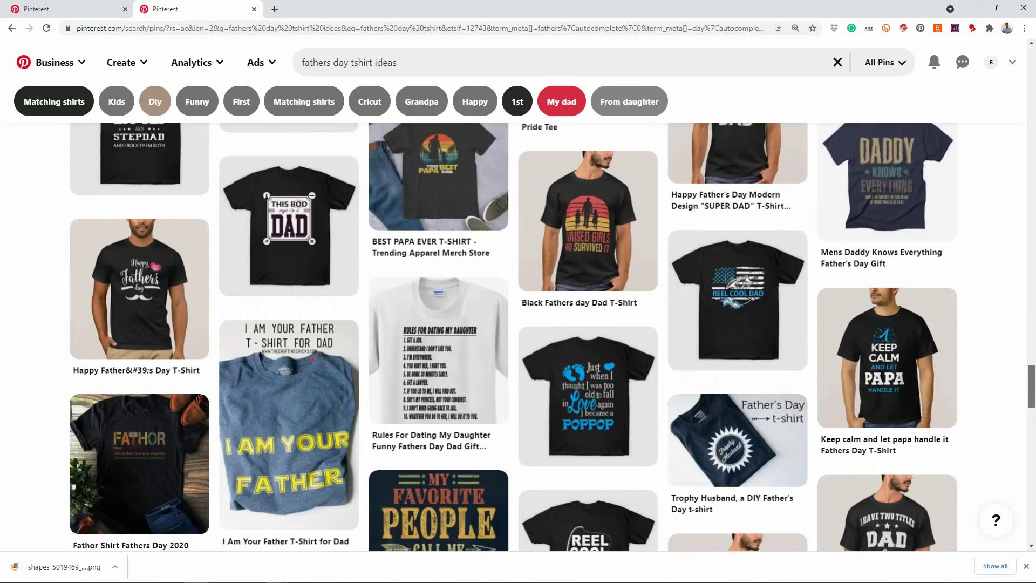
pyautogui.scroll(-1, 514, 337)
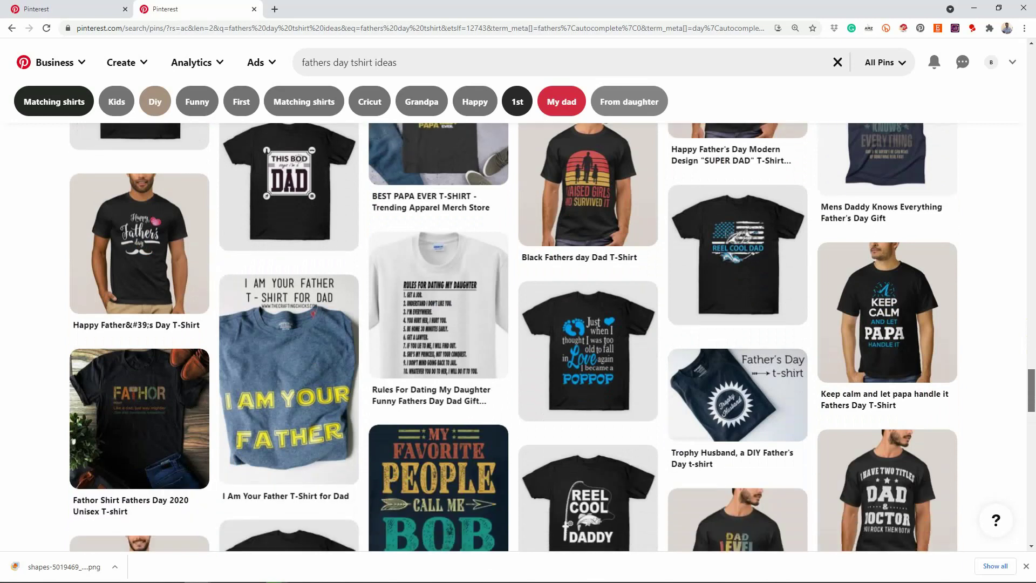
pyautogui.scroll(-2, 514, 338)
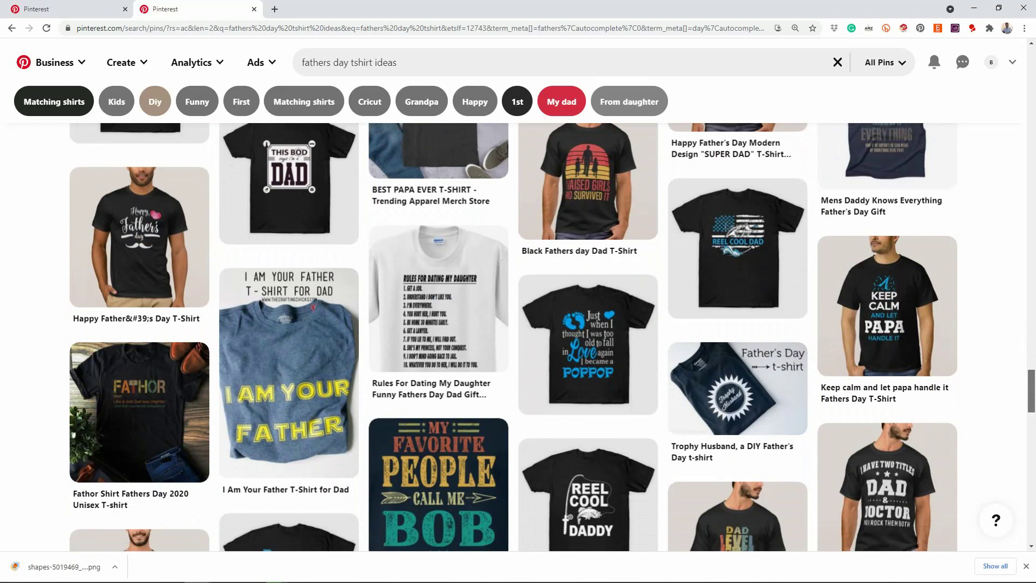
pyautogui.scroll(-3, 514, 337)
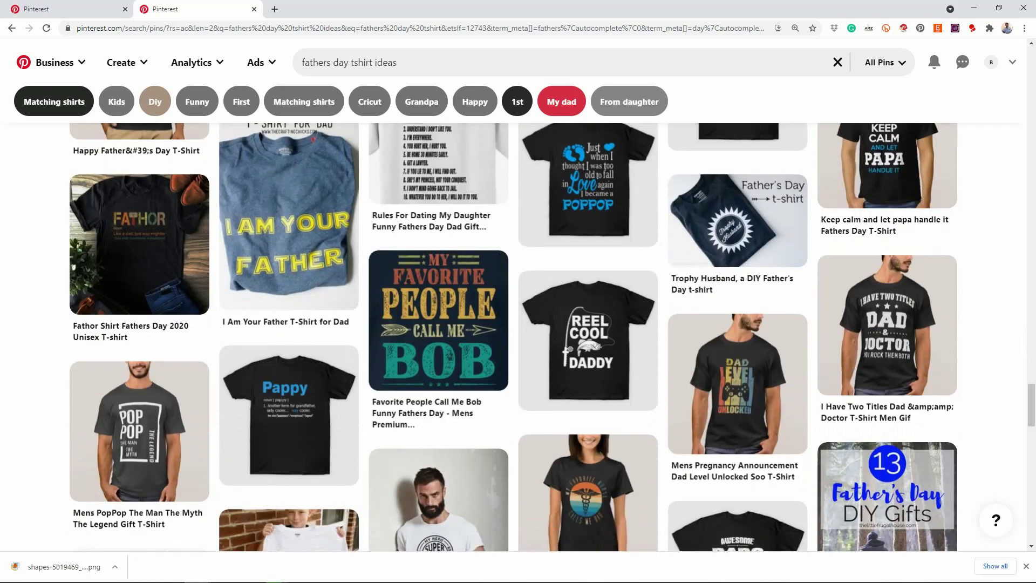
pyautogui.scroll(-10, 1030, 407)
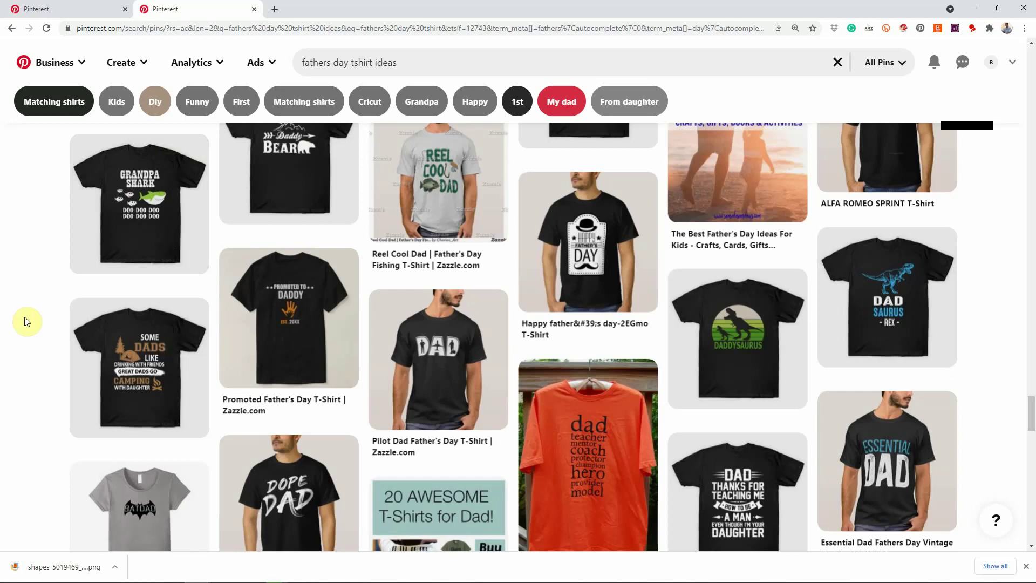
pyautogui.scroll(-3, 27, 321)
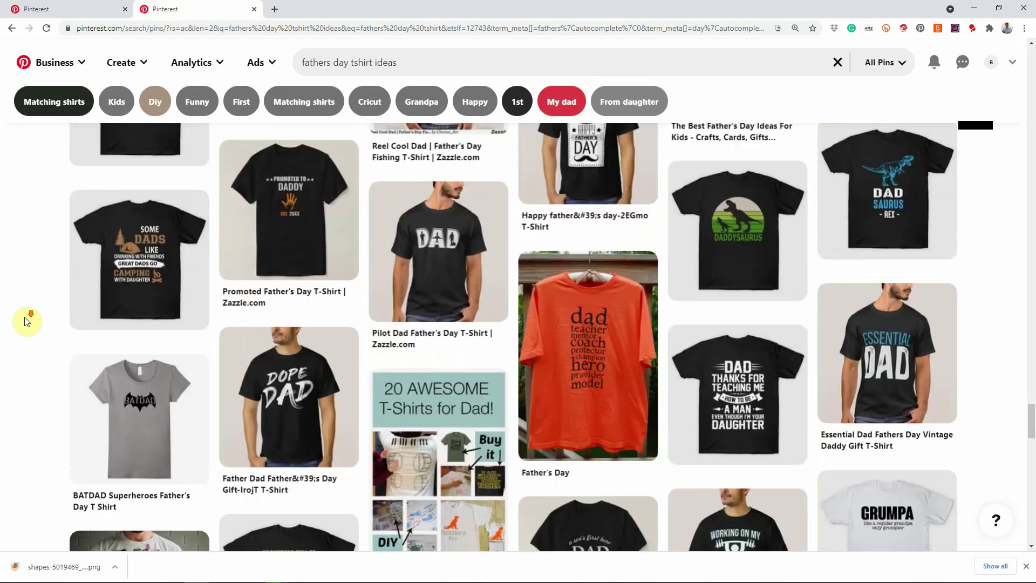
pyautogui.scroll(-2, 27, 321)
pyautogui.scroll(-3, 27, 322)
pyautogui.scroll(-2, 27, 322)
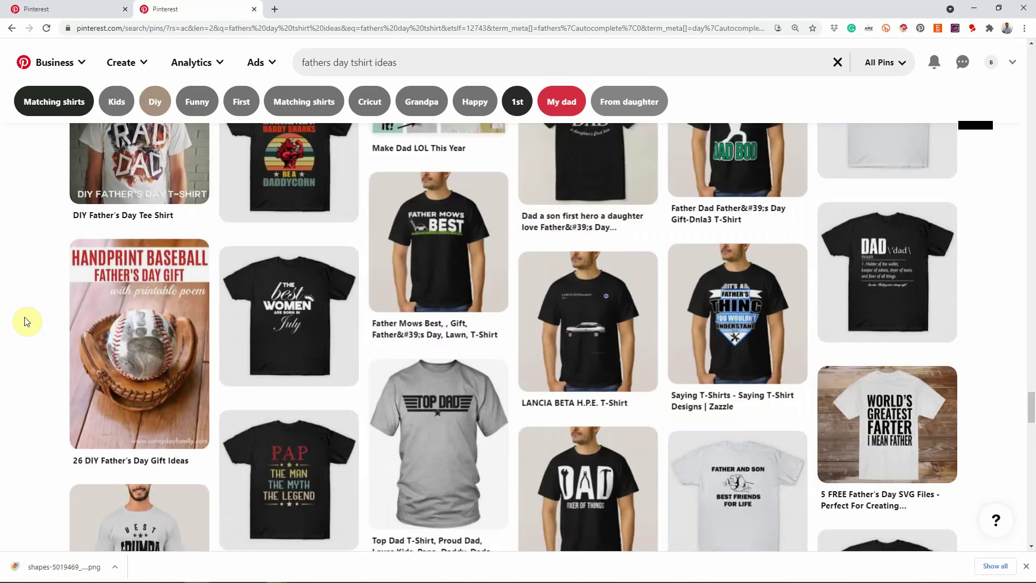
pyautogui.scroll(-4, 27, 321)
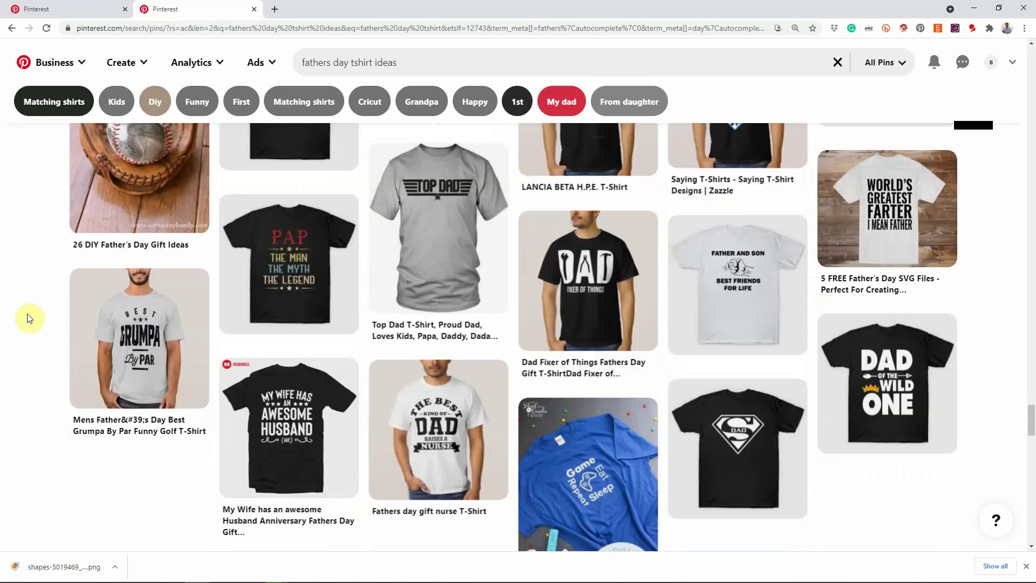
pyautogui.scroll(-4, 28, 319)
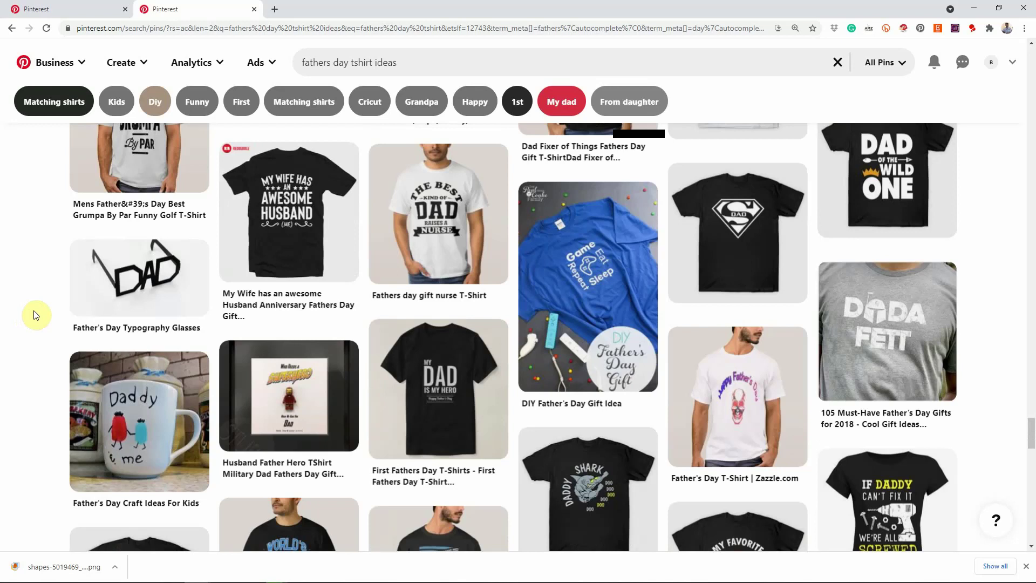
# Switch to Photoshop and hide the black background layer, Layer 0, in the "My Favorite People Call Me Dad" design.
pyautogui.hotkey('alt', 'Tab')
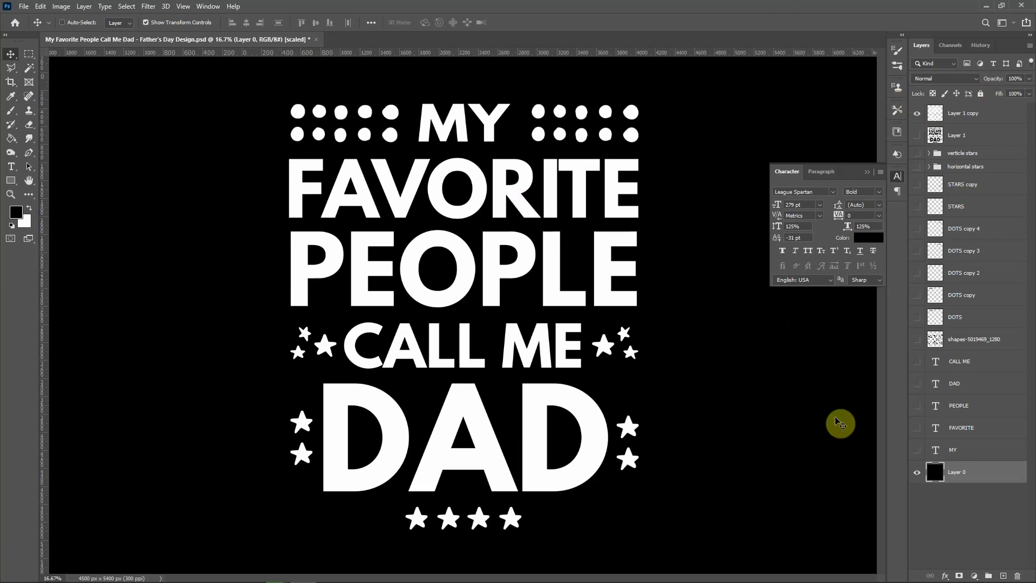
pyautogui.click(917, 473)
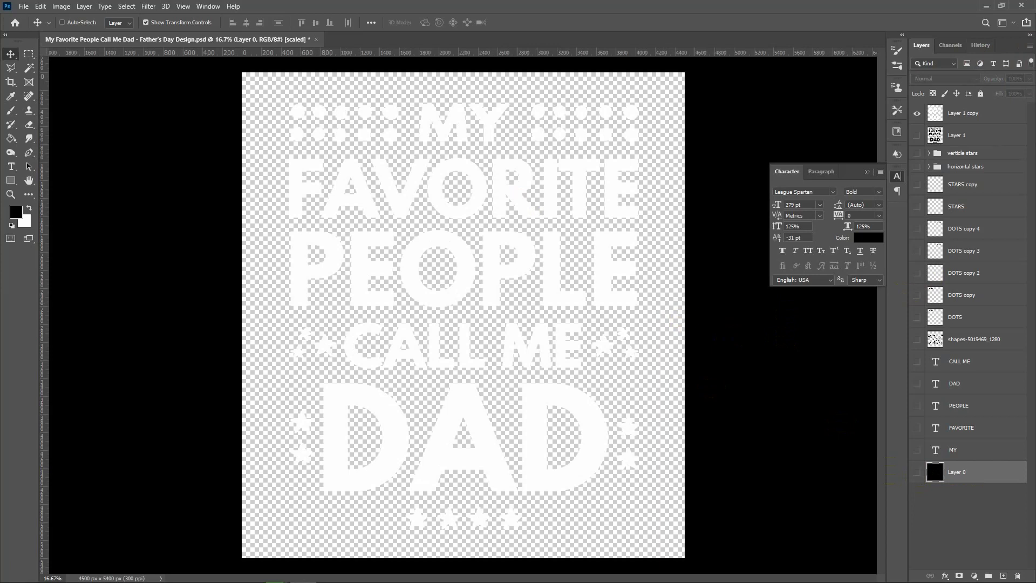
# Switch to the Placeit site in the browser and open its T-Shirts mockup category.
pyautogui.hotkey('alt', 'Tab')
pyautogui.scroll(-5, 413, 85)
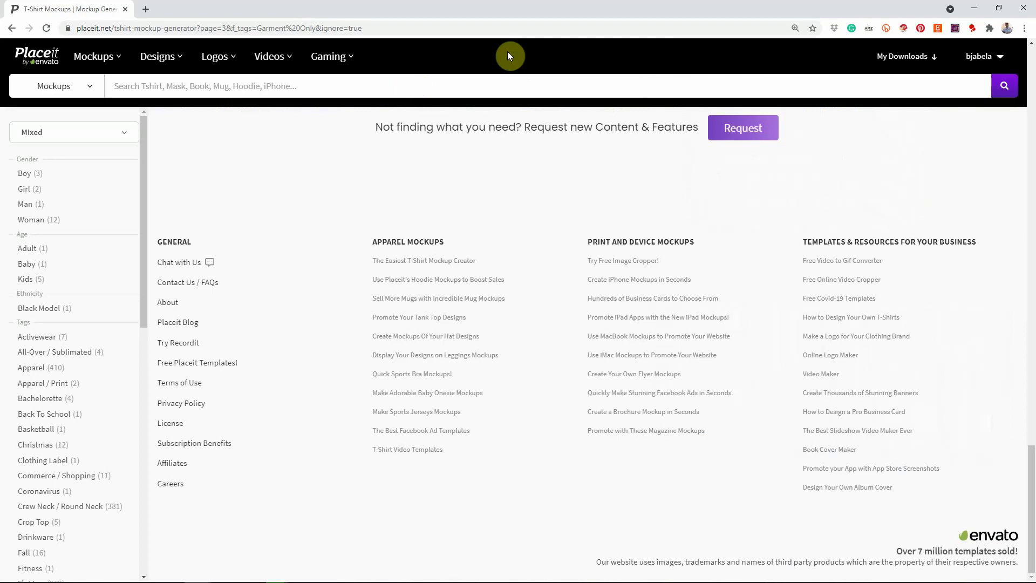
pyautogui.moveTo(81, 56)
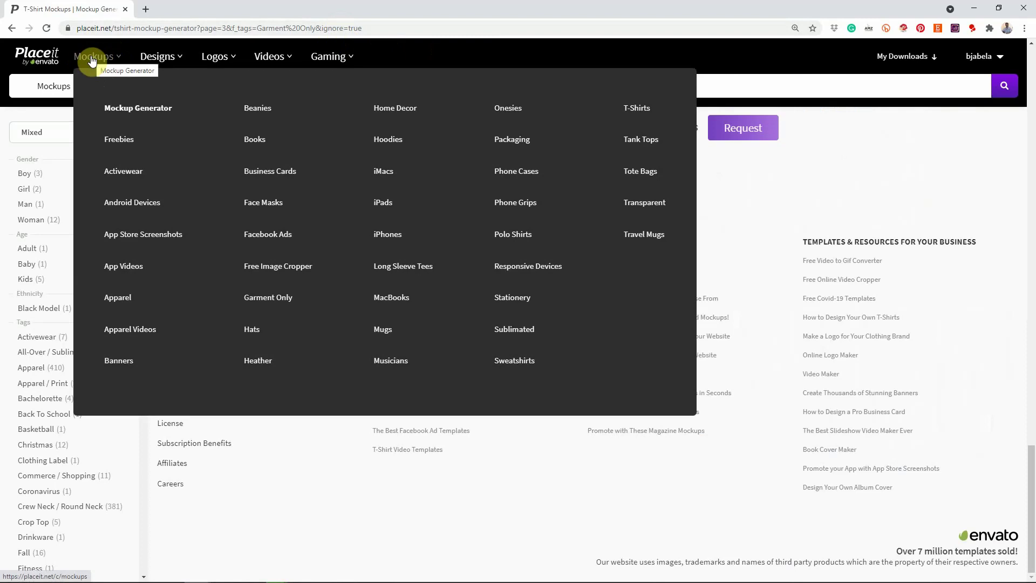
pyautogui.click(634, 115)
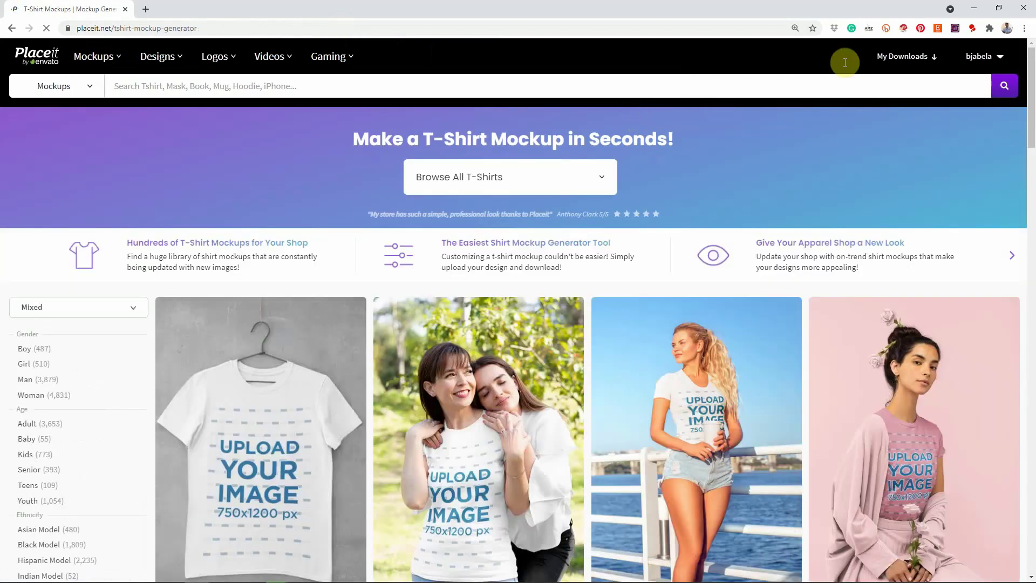
# Filter the T-shirt mockups by the Garment Only tag.
pyautogui.moveTo(1032, 96); pyautogui.dragTo(1032, 131)
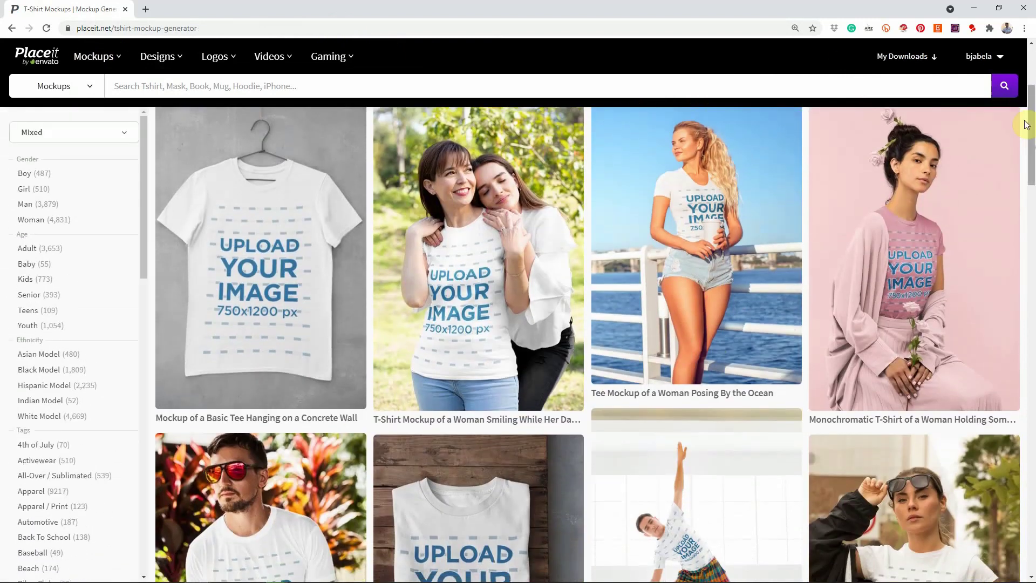
pyautogui.moveTo(1032, 149); pyautogui.dragTo(1033, 189)
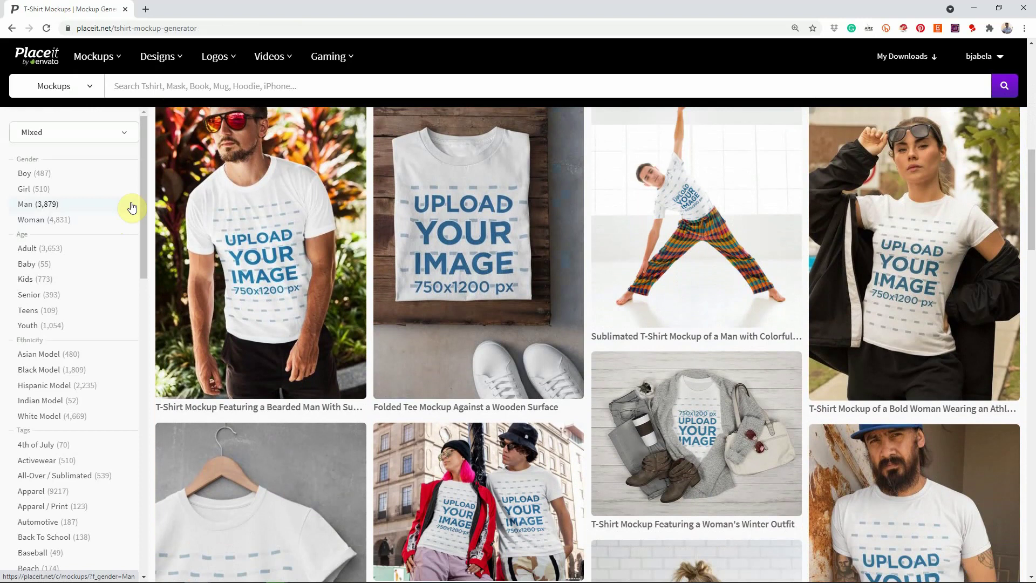
pyautogui.moveTo(144, 189); pyautogui.dragTo(146, 349)
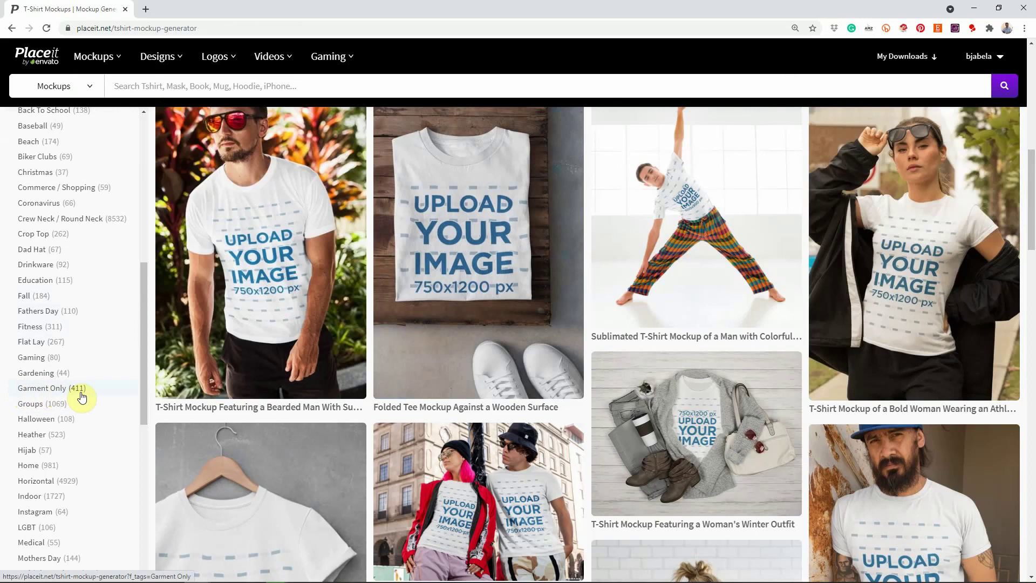
pyautogui.click(52, 389)
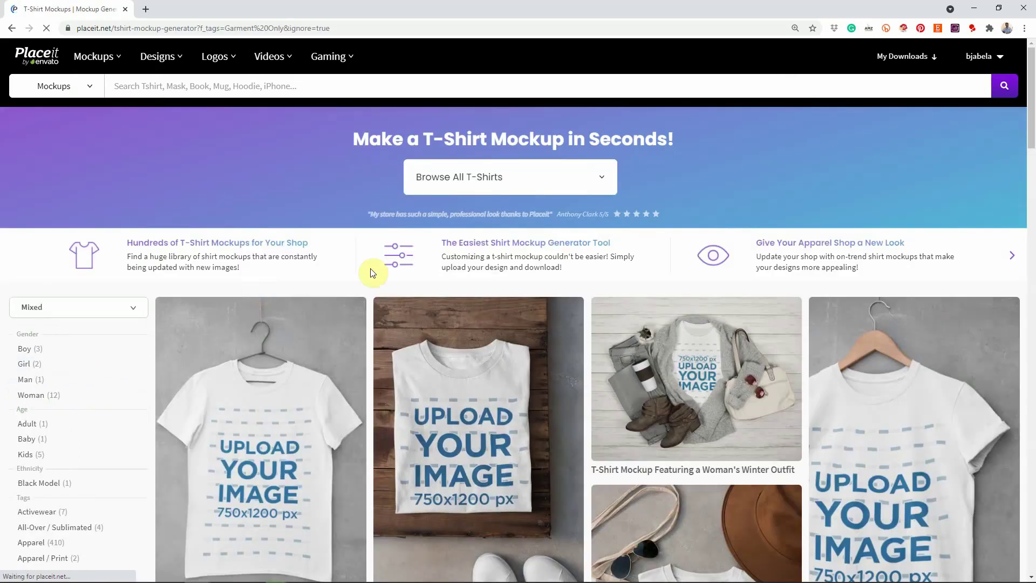
# Look through the garment-only mockups and preview the basic tee hanging on a concrete wall.
pyautogui.scroll(-1, 1032, 89)
pyautogui.moveTo(1032, 89); pyautogui.dragTo(1032, 131)
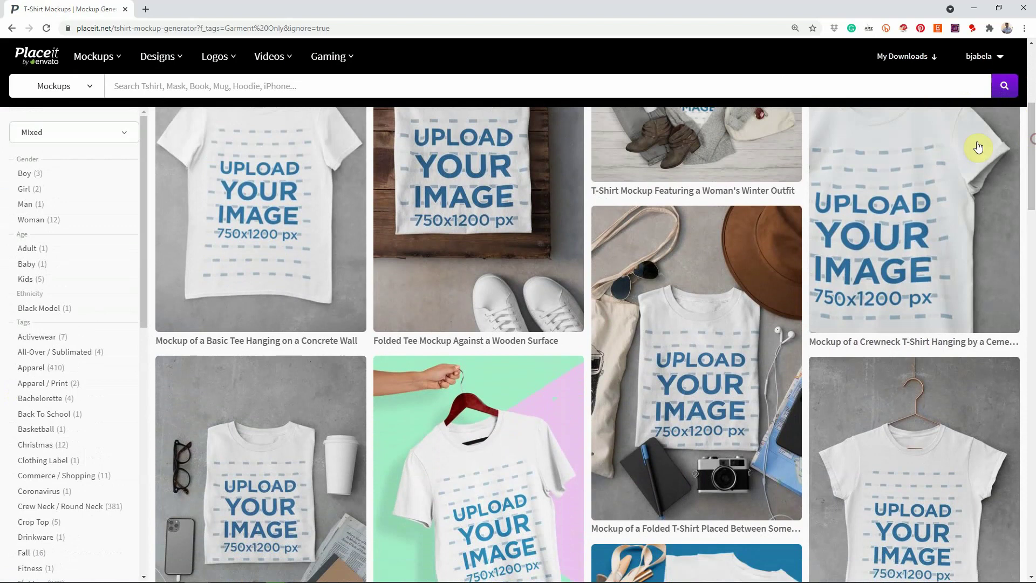
pyautogui.scroll(2, 1032, 126)
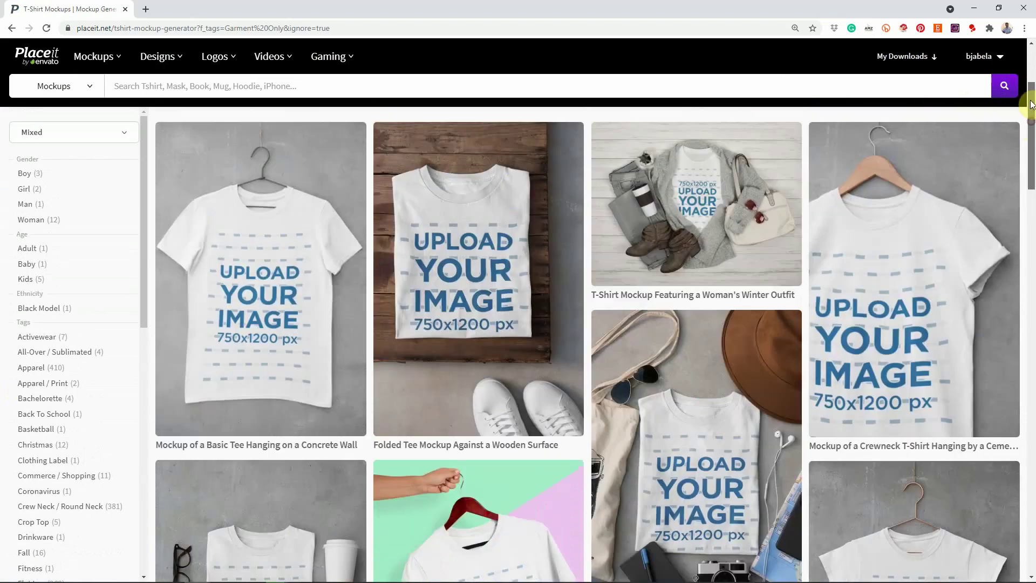
pyautogui.moveTo(237, 260)
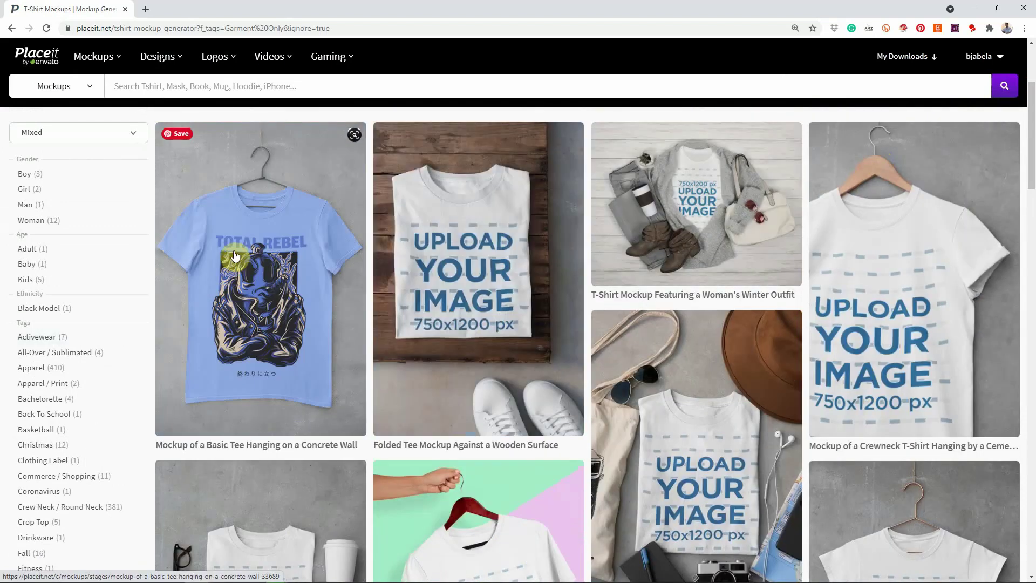
# Preview the folded tee mockups against the wooden surface and between accessories among the garment-only results.
pyautogui.moveTo(430, 351)
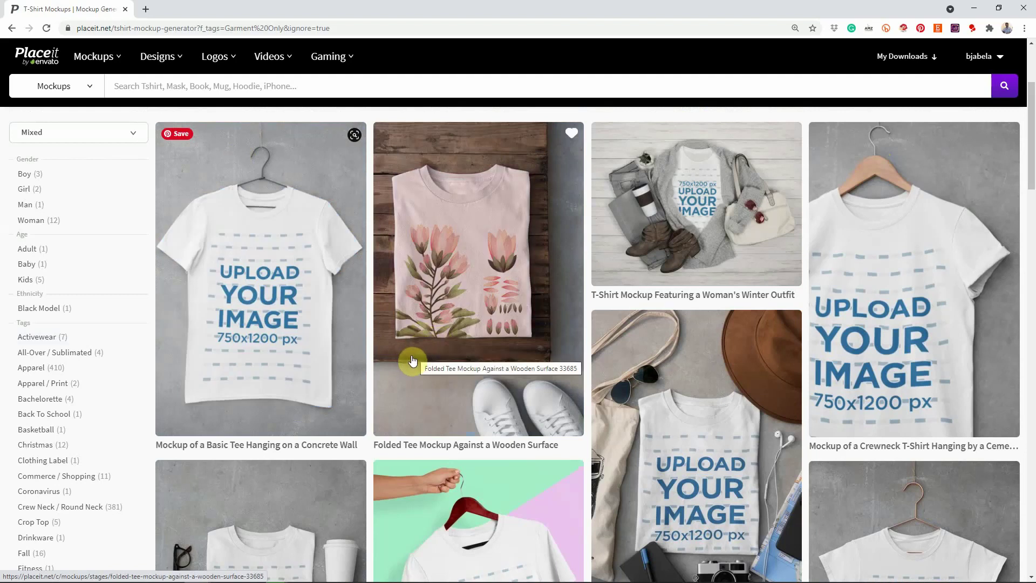
pyautogui.moveTo(601, 350)
pyautogui.moveTo(537, 375)
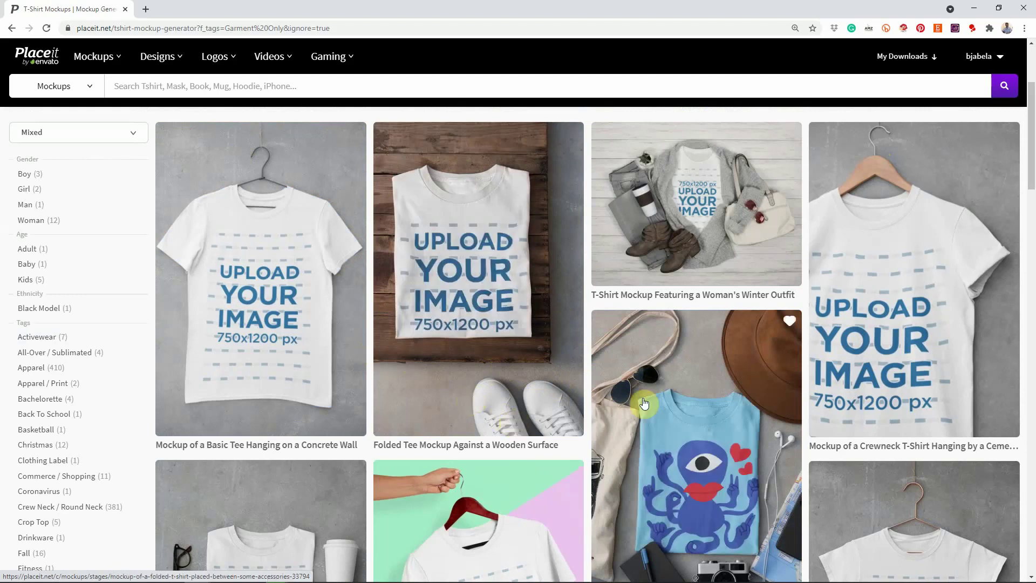
# Go to page 3 of the garment-only T-shirt mockups and look through the results.
pyautogui.moveTo(1032, 162); pyautogui.dragTo(1033, 464)
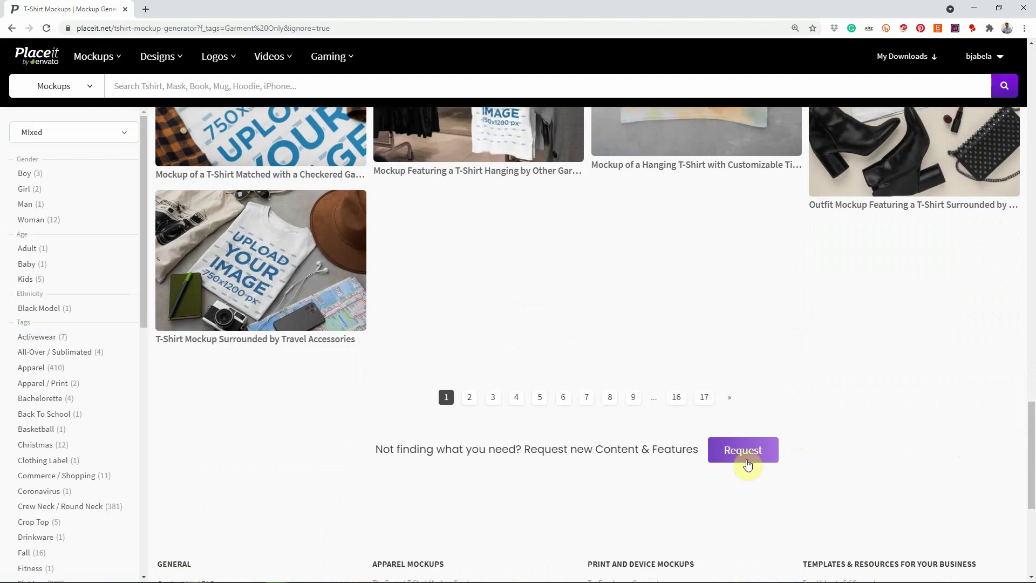
pyautogui.click(493, 404)
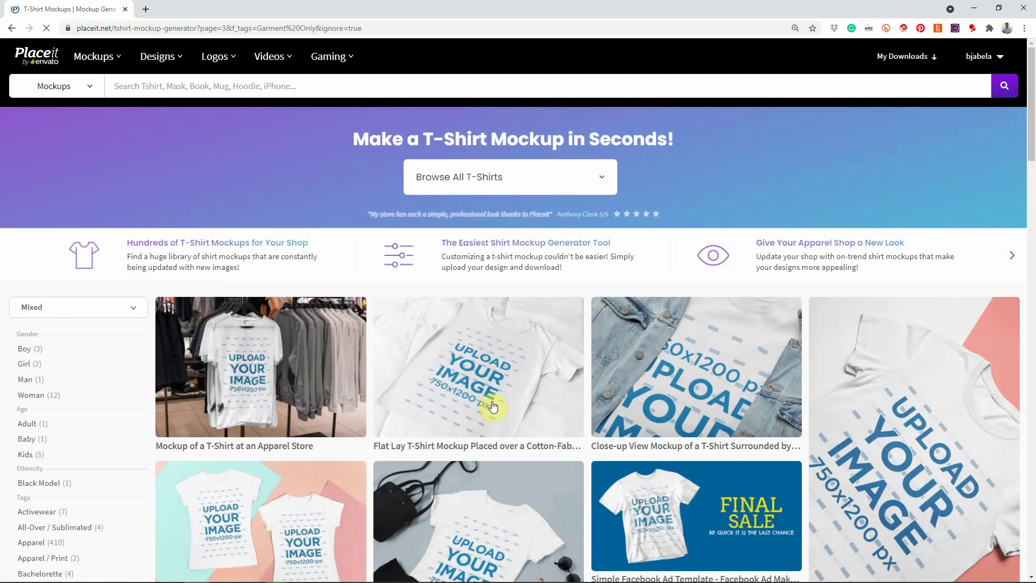
pyautogui.moveTo(1030, 128); pyautogui.dragTo(1015, 337)
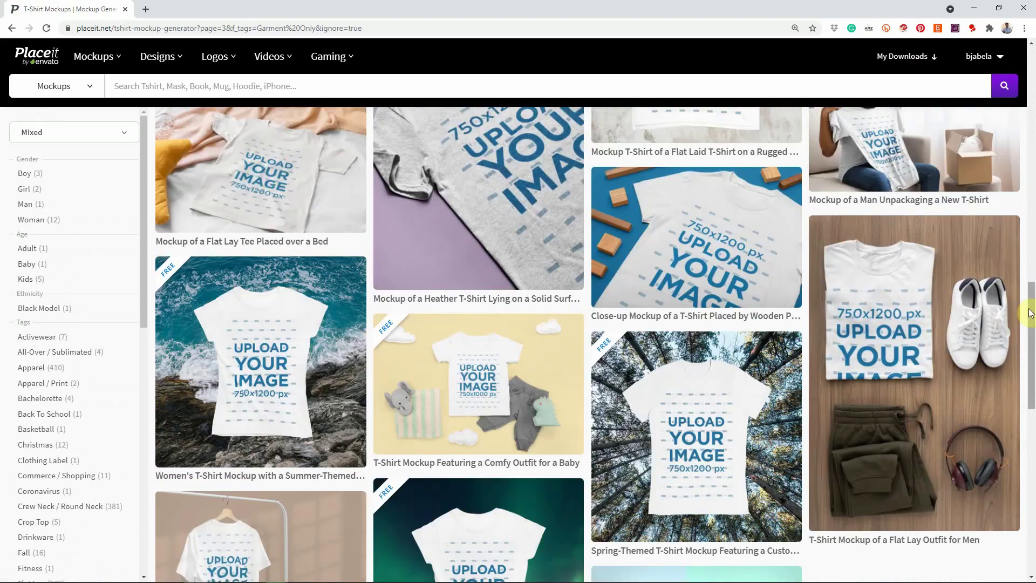
pyautogui.scroll(-4, 1032, 332)
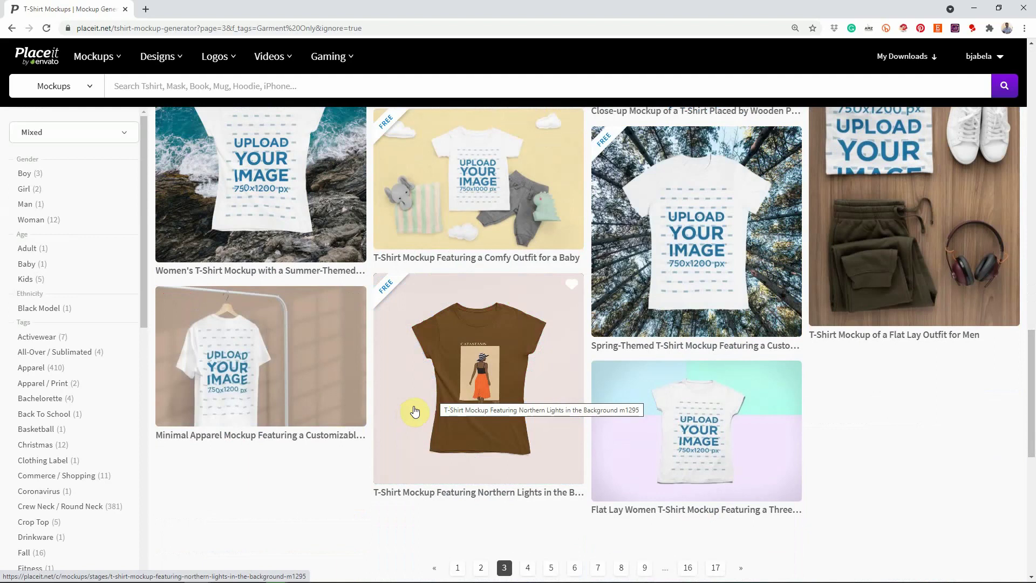
# Open the T-shirt mockup featuring northern lights in the background and set its shirt color to black (#000000).
pyautogui.click(461, 389)
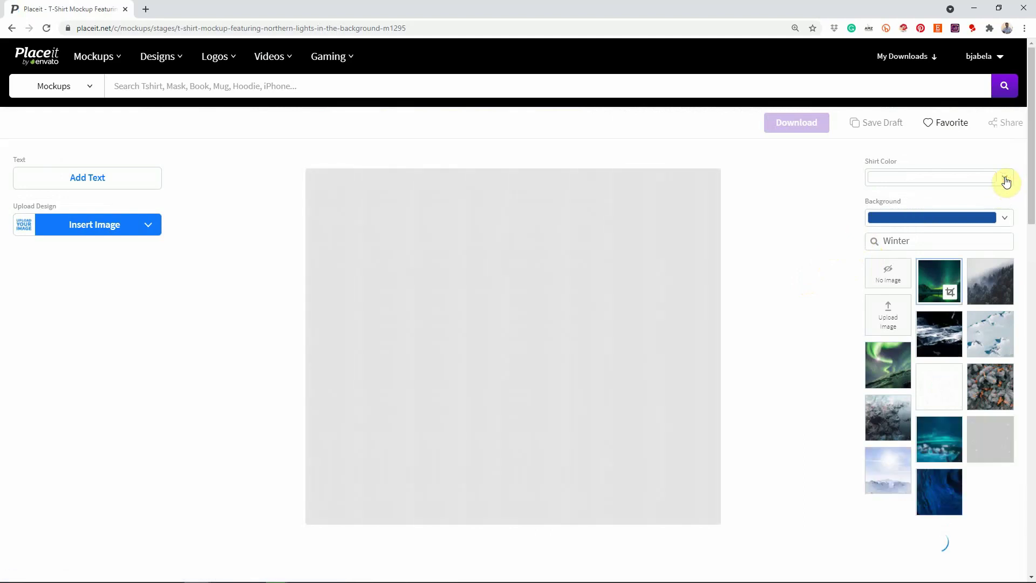
pyautogui.click(1007, 180)
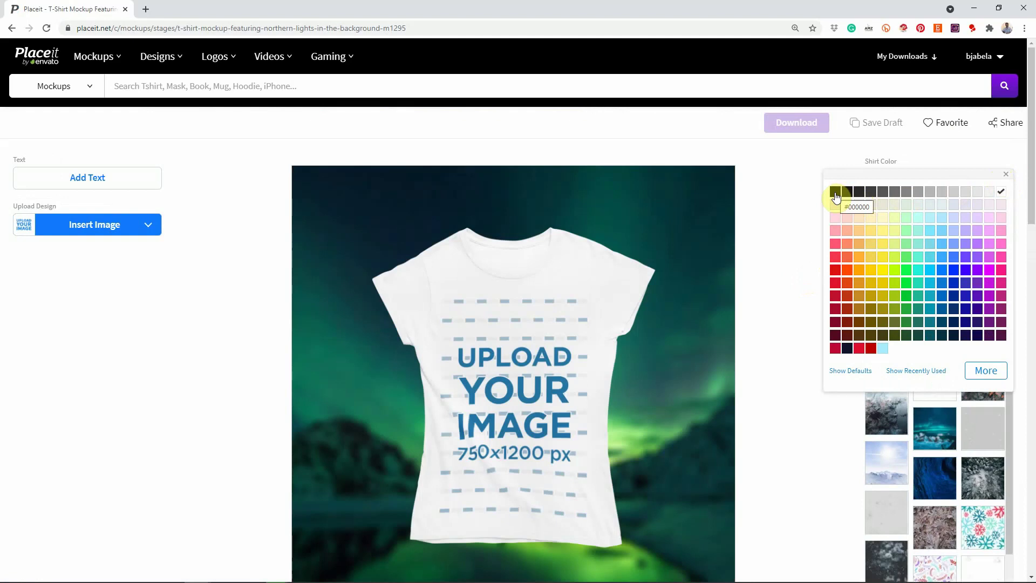
pyautogui.click(836, 196)
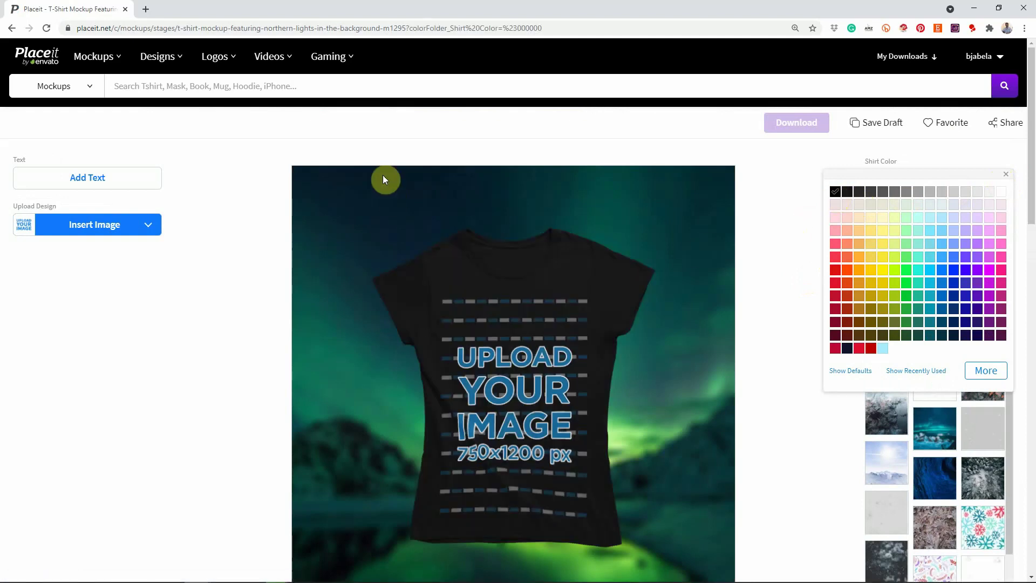
# Upload "My Favorite People Call Me Dad - Father's Day Design" from the device, move it up in the print area, and crop it.
pyautogui.click(101, 231)
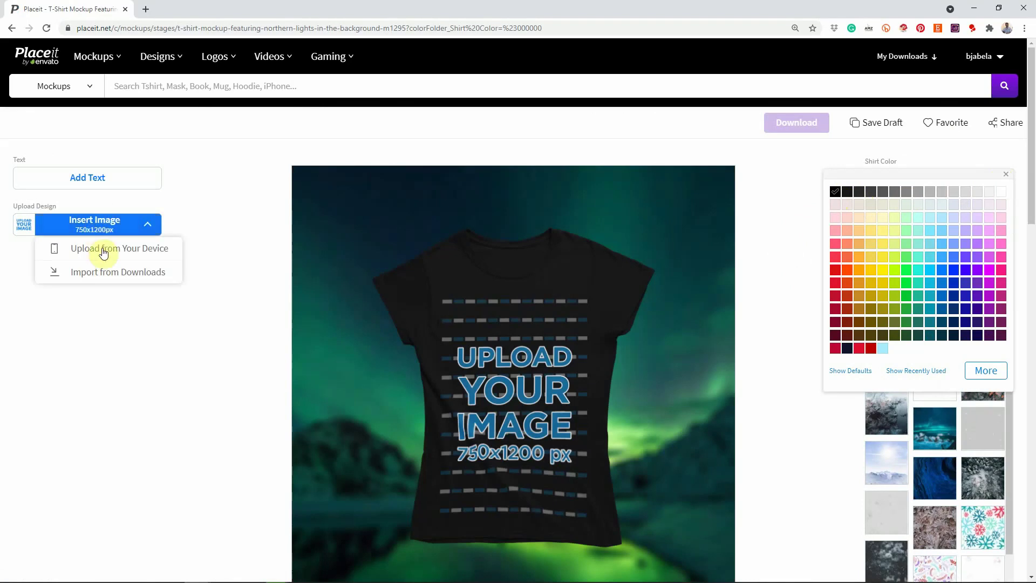
pyautogui.click(105, 251)
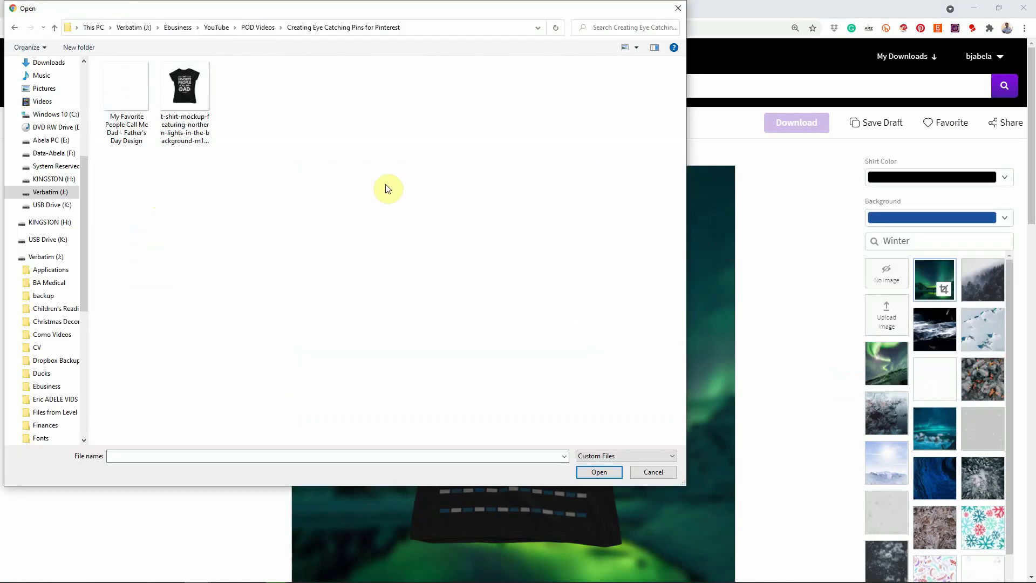
pyautogui.click(121, 84)
pyautogui.click(596, 472)
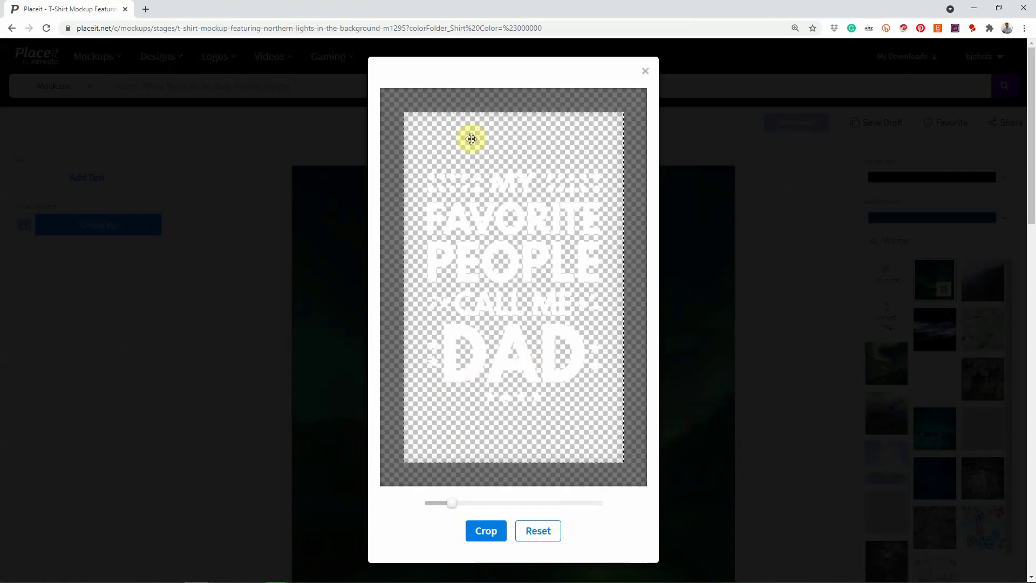
pyautogui.moveTo(479, 238); pyautogui.dragTo(514, 252)
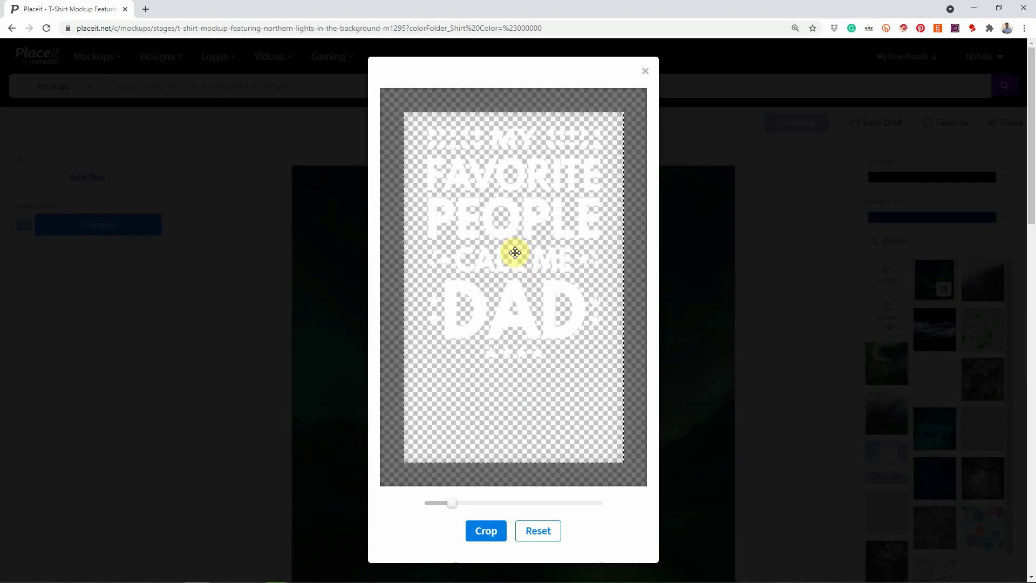
pyautogui.click(485, 532)
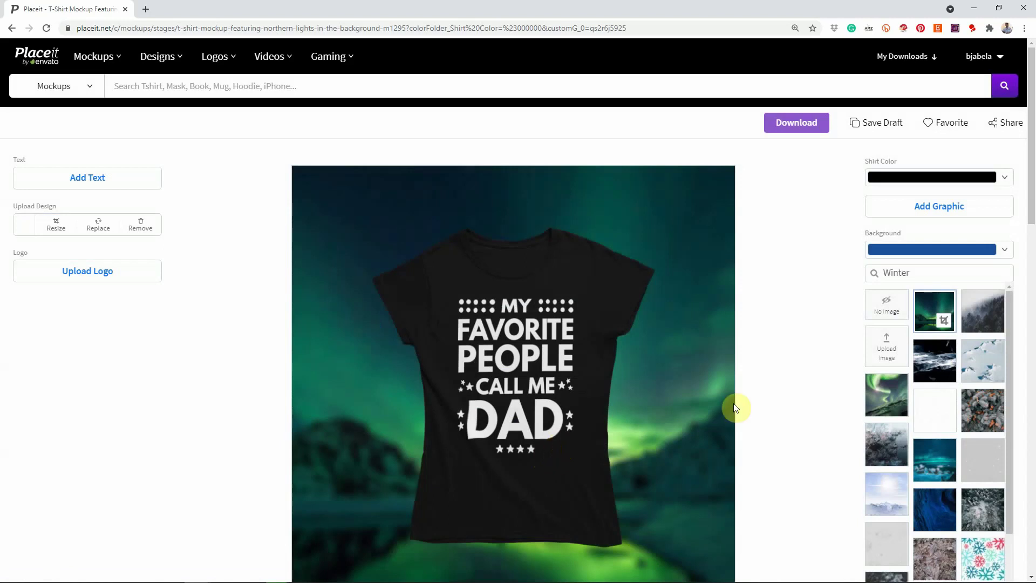
# Replace the northern lights background with the white speckled image from the Winter backgrounds.
pyautogui.moveTo(1032, 202); pyautogui.dragTo(1032, 233)
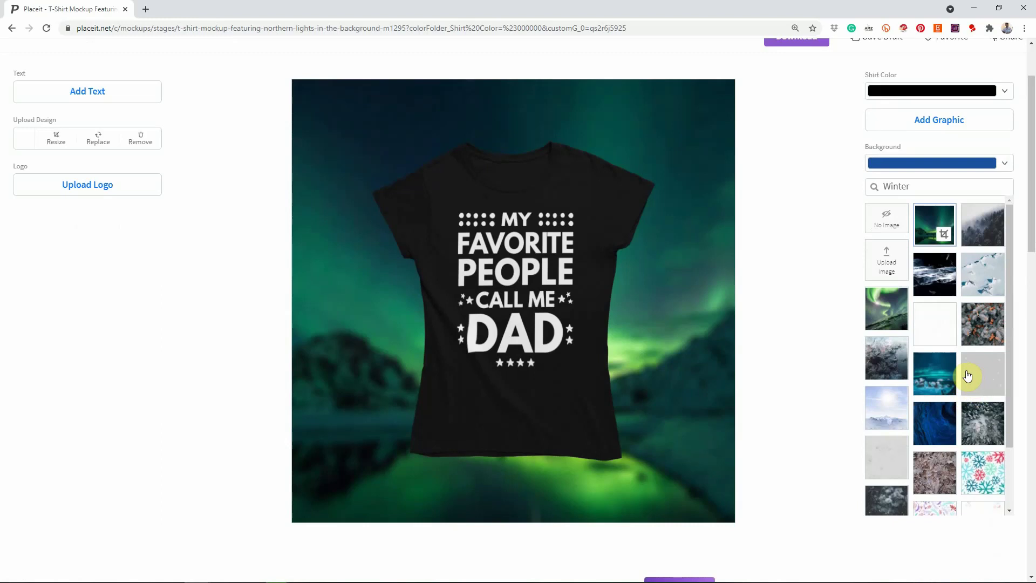
pyautogui.moveTo(1008, 295); pyautogui.dragTo(1009, 314)
pyautogui.click(923, 305)
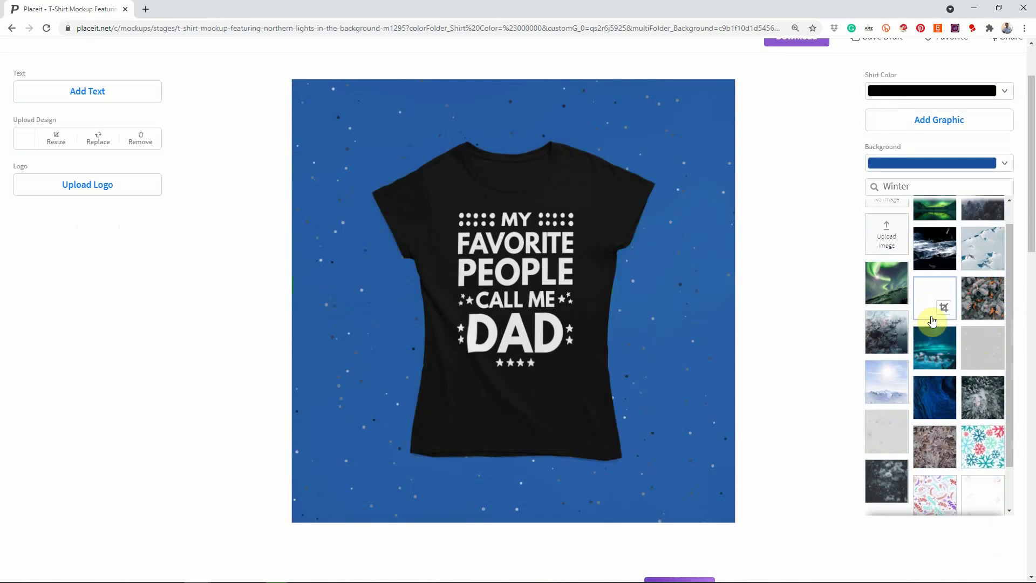
pyautogui.scroll(1, 926, 317)
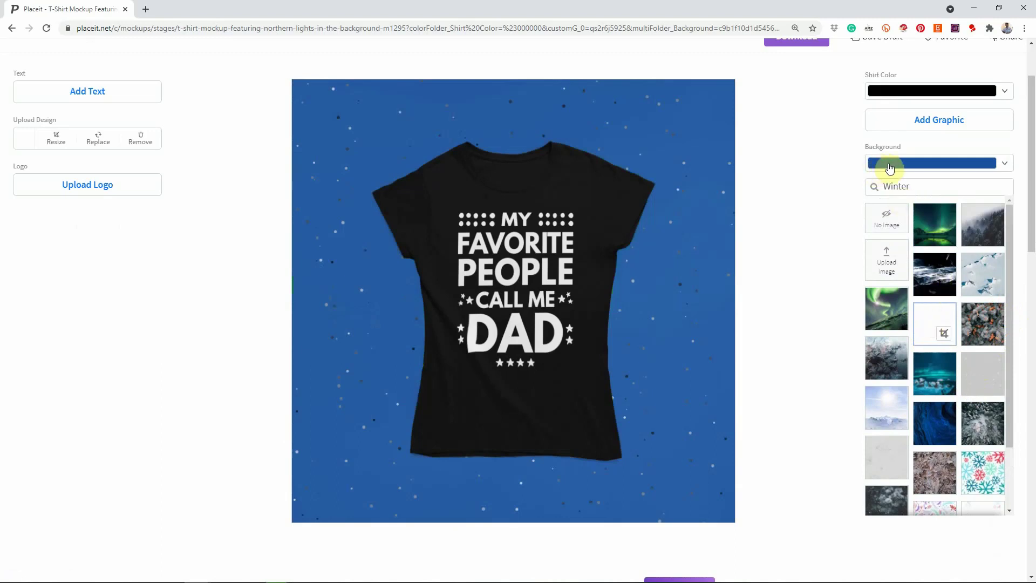
pyautogui.click(651, 330)
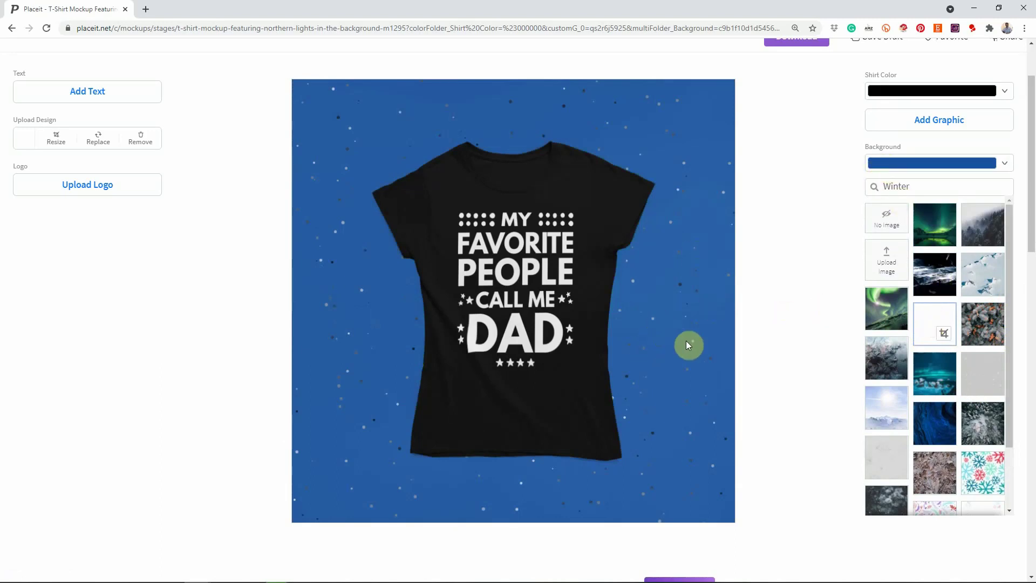
# Set the mockup's background color to light yellow.
pyautogui.click(1004, 164)
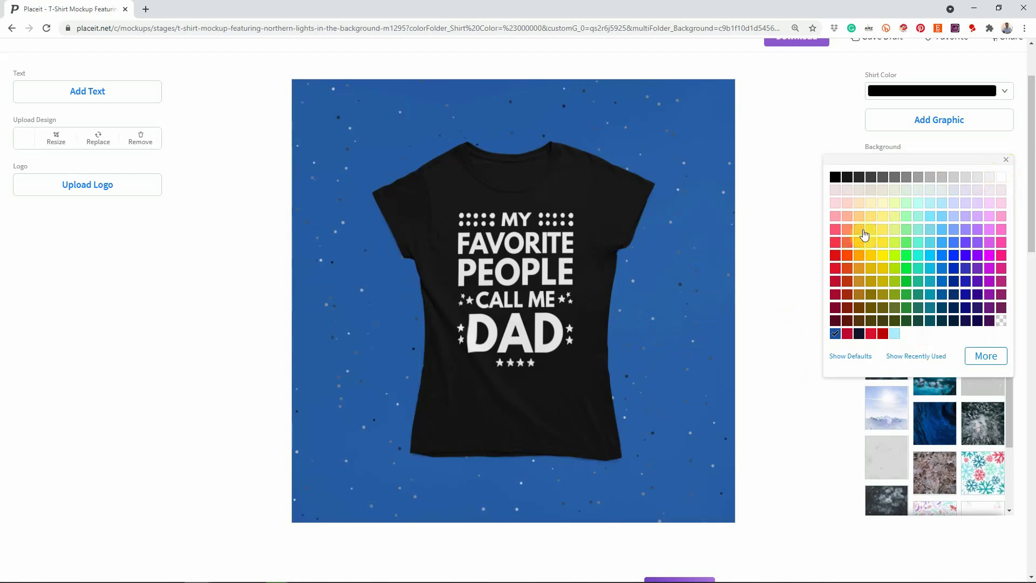
pyautogui.click(884, 231)
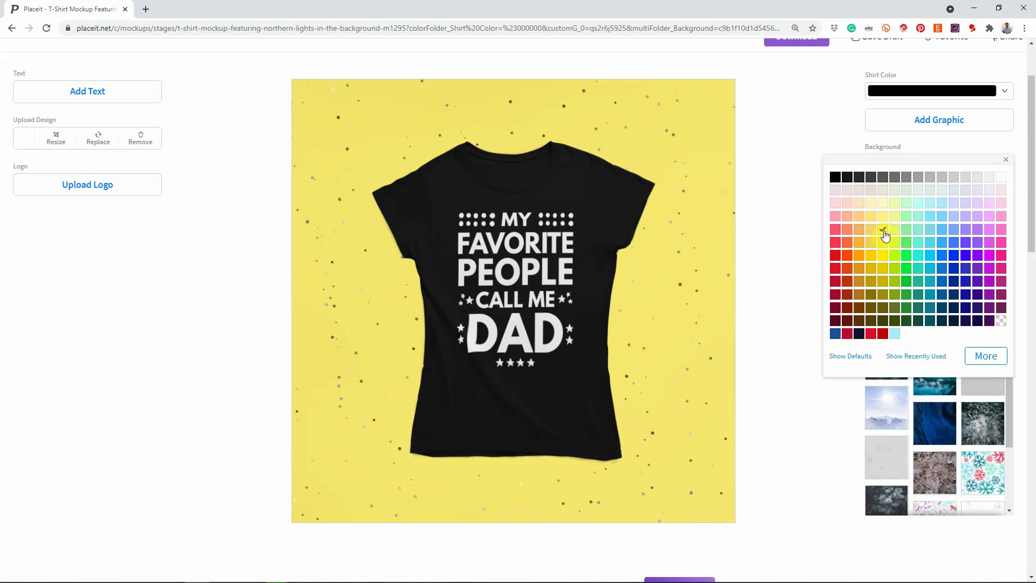
pyautogui.click(795, 199)
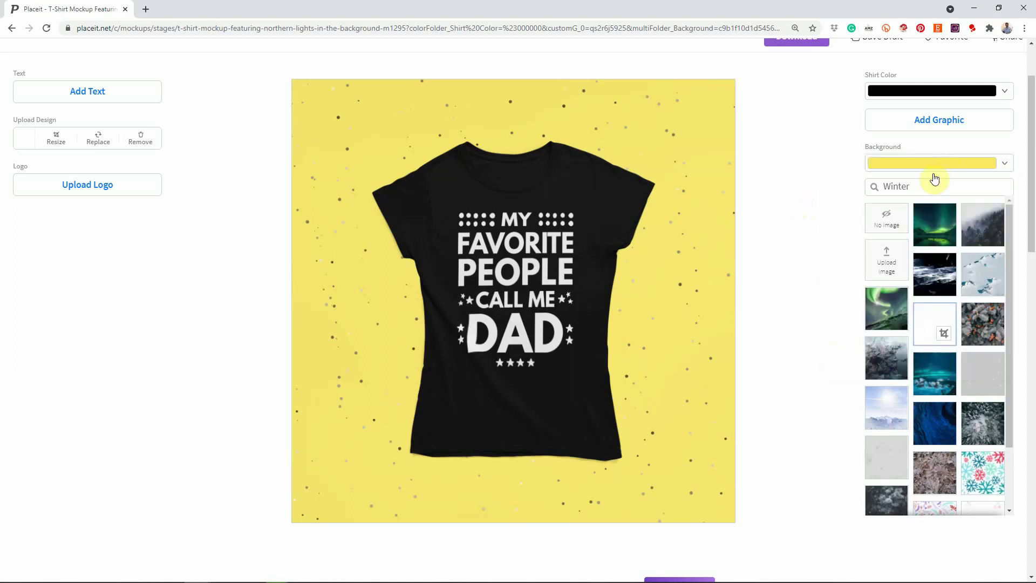
# Search the background images for "abstract".
pyautogui.moveTo(1012, 283); pyautogui.dragTo(952, 245)
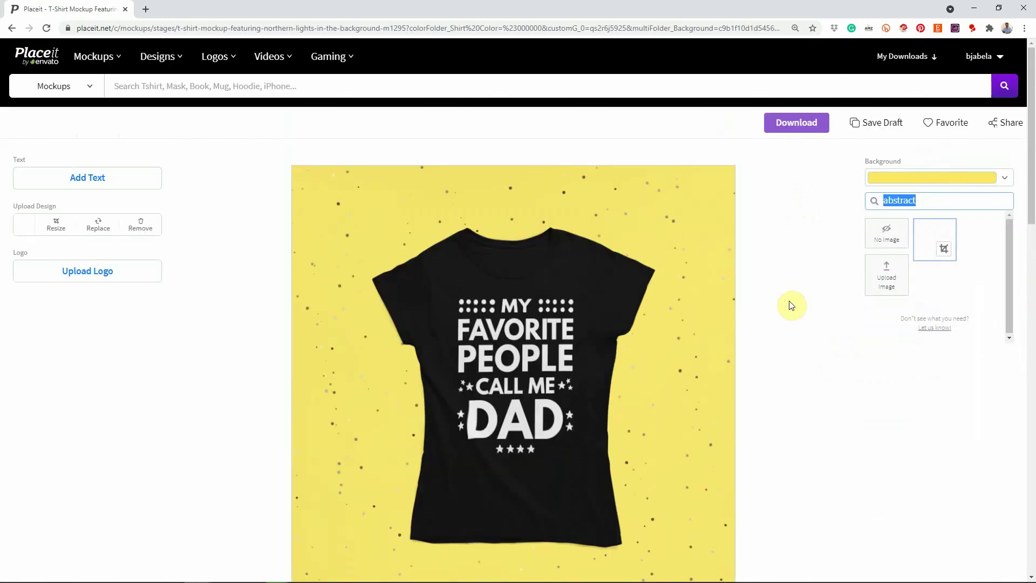
pyautogui.scroll(-1, 791, 305)
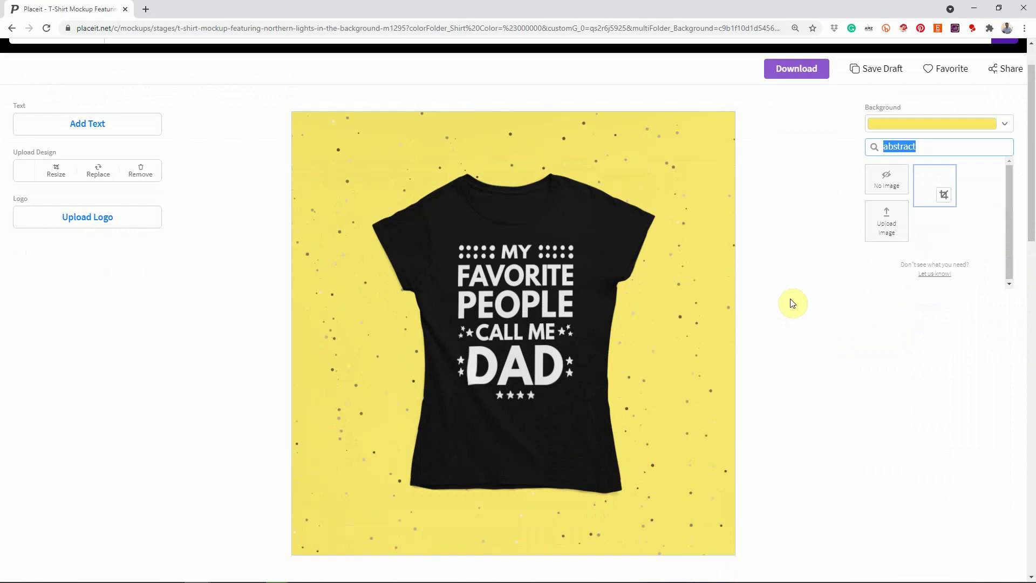
pyautogui.scroll(1, 789, 300)
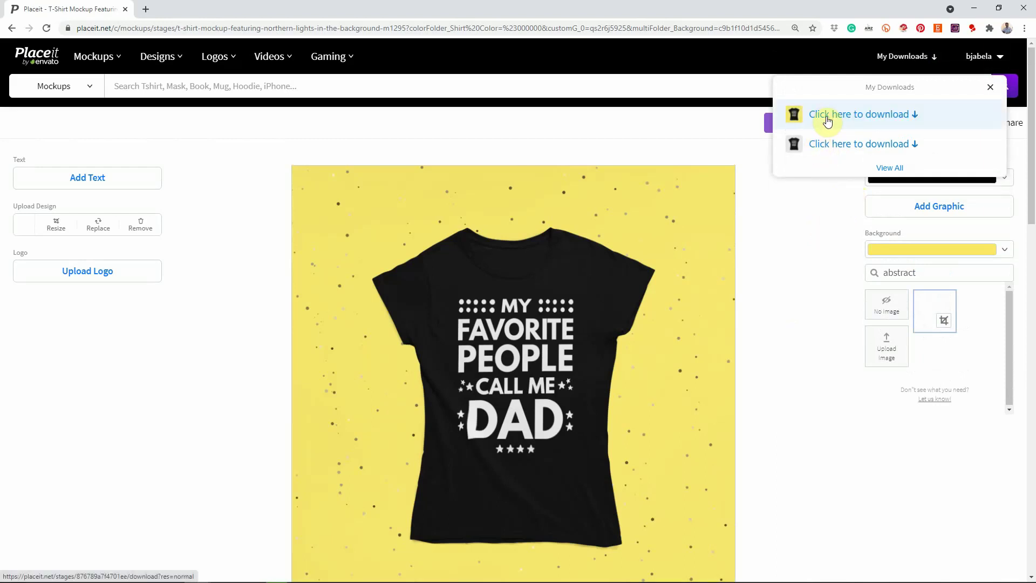
# Download the black T-shirt mockup with the yellow speckled background as a PNG.
pyautogui.click(829, 118)
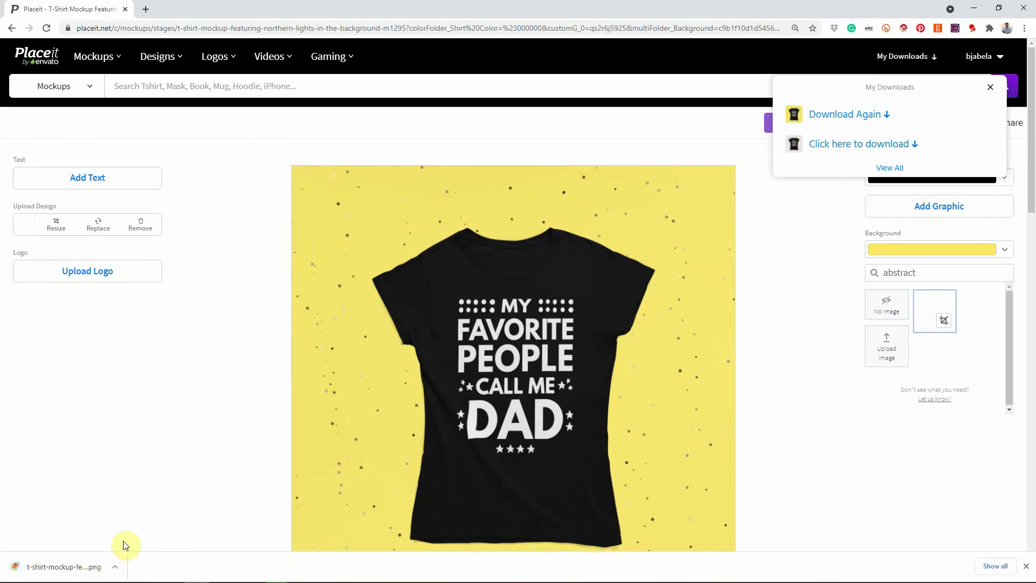
pyautogui.scroll(-1, 132, 539)
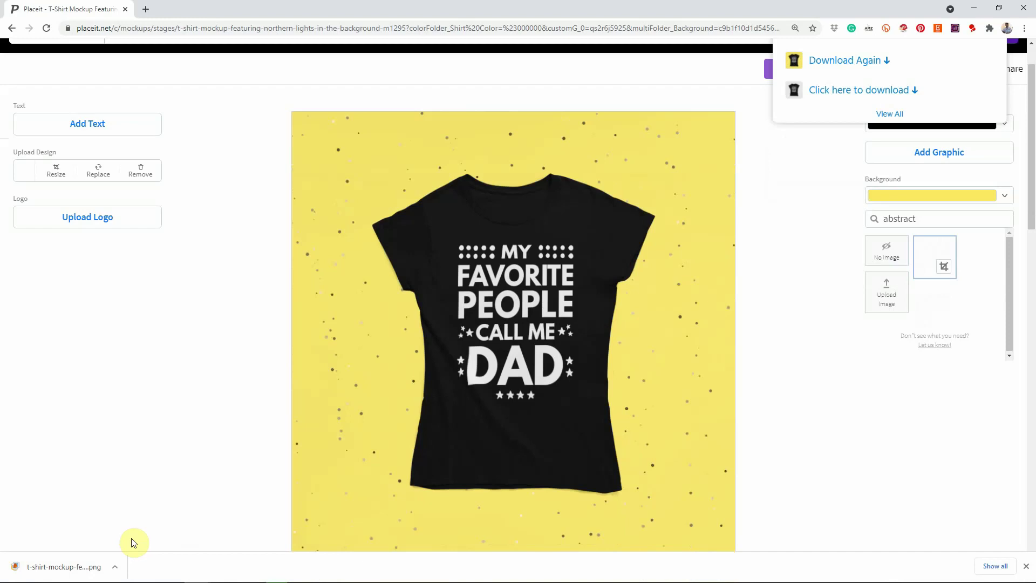
pyautogui.scroll(1, 231, 444)
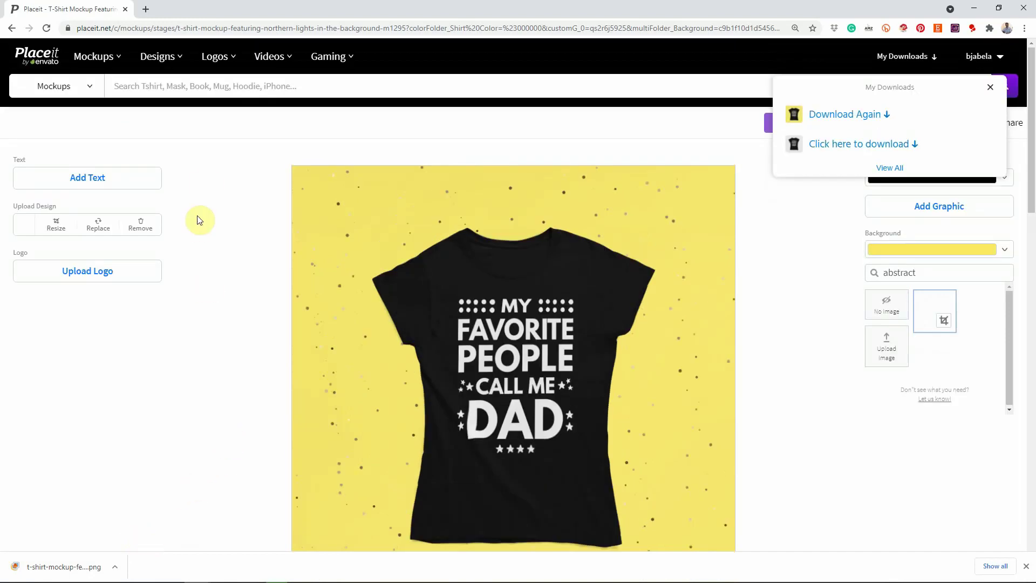
# Open Placeit's Free Image Cropper in a new tab and upload the yellow T-shirt mockup image.
pyautogui.moveTo(102, 55)
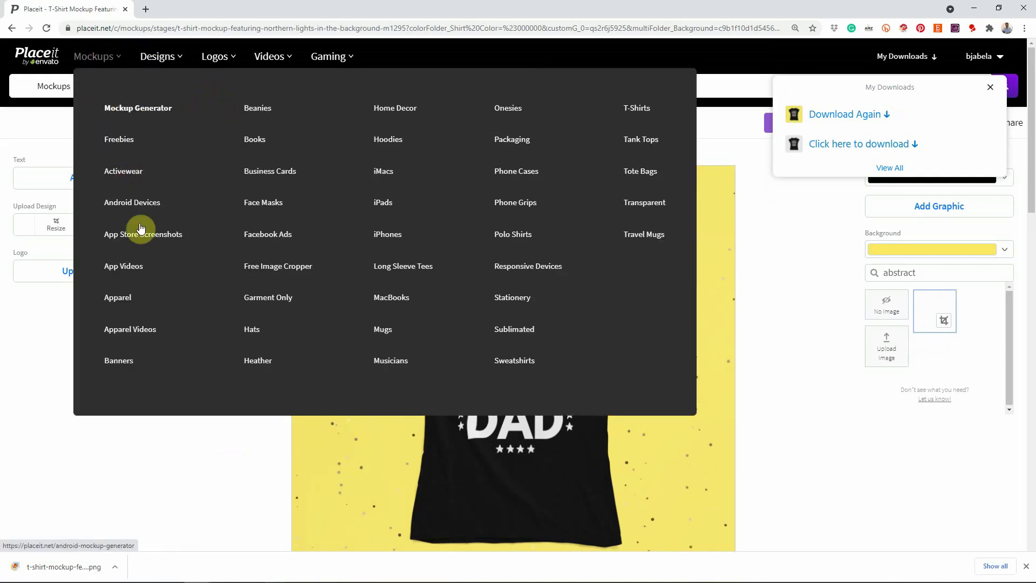
pyautogui.rightClick(286, 264)
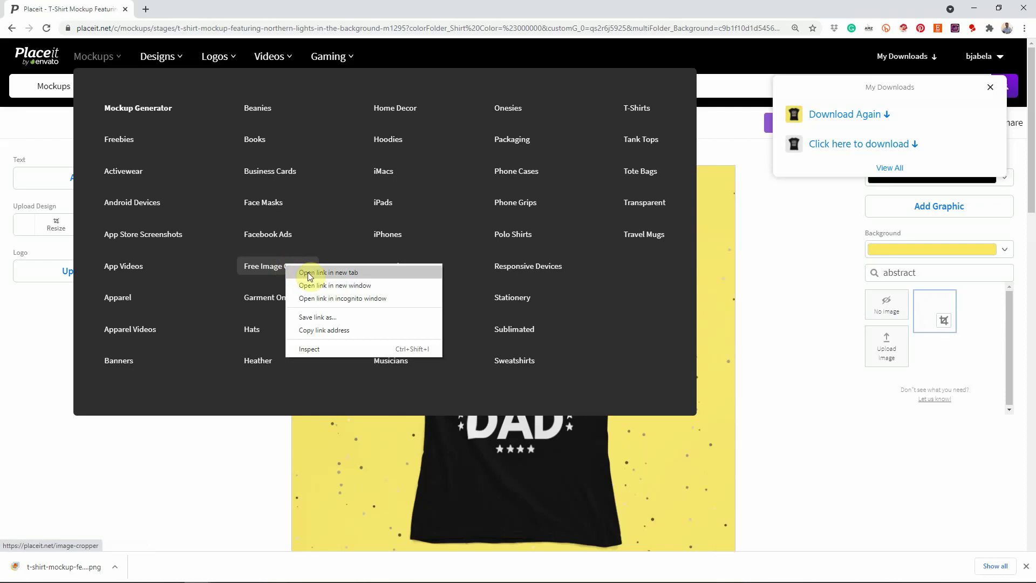
pyautogui.click(310, 274)
pyautogui.click(192, 11)
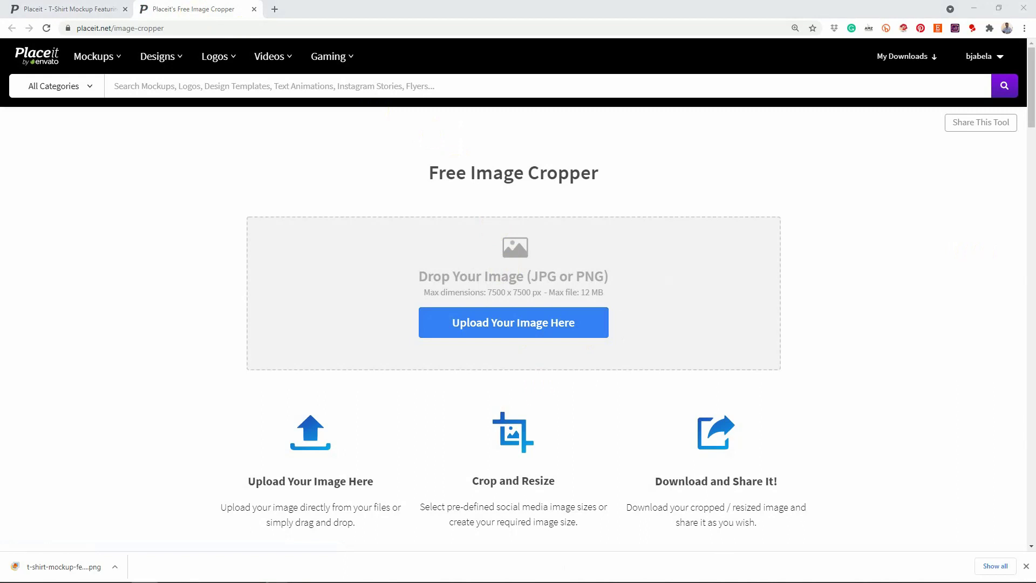
pyautogui.moveTo(1035, 162); pyautogui.dragTo(575, 316)
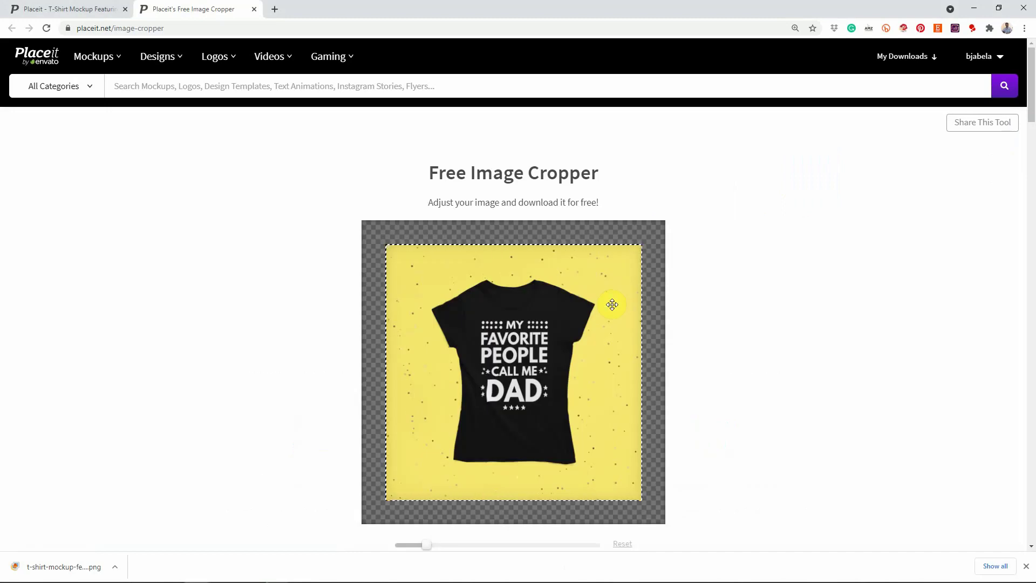
# Apply the Pinterest Pin preset (600 x 900 px) and enlarge the mockup until it fills the crop frame.
pyautogui.scroll(-4, 618, 309)
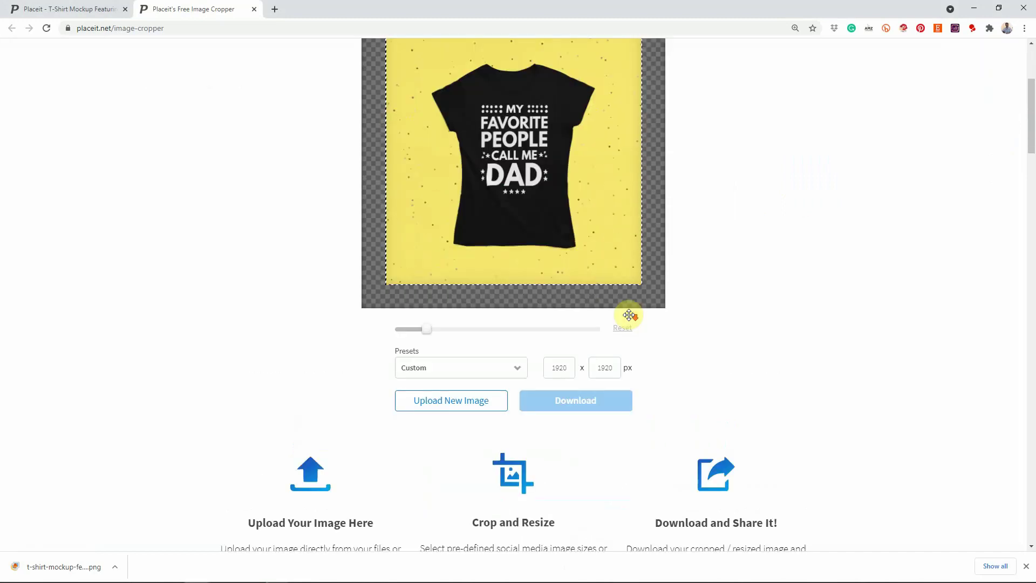
pyautogui.click(517, 367)
pyautogui.moveTo(521, 279); pyautogui.dragTo(521, 297)
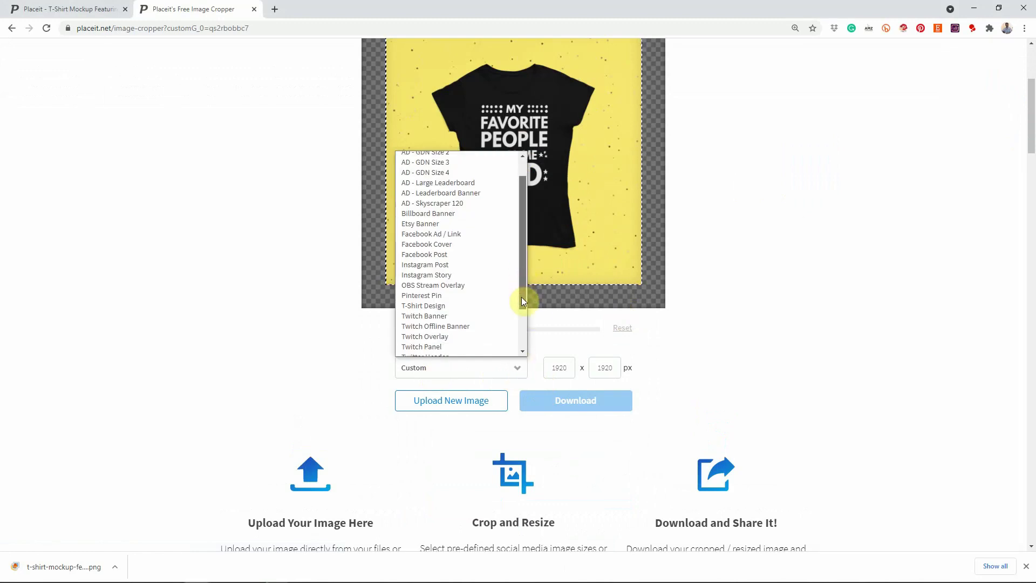
pyautogui.click(424, 297)
pyautogui.scroll(2, 694, 297)
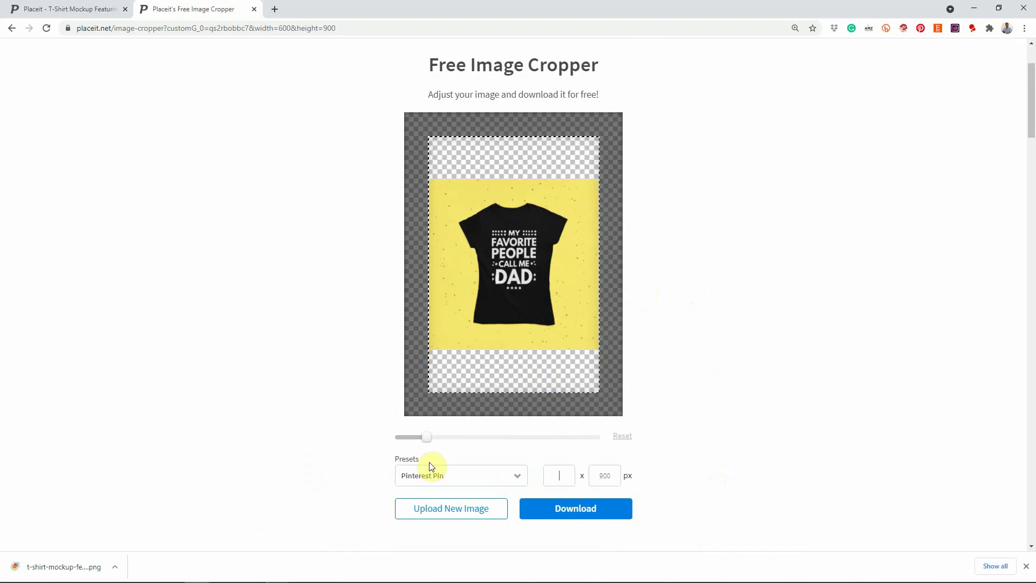
pyautogui.moveTo(427, 436); pyautogui.dragTo(450, 437)
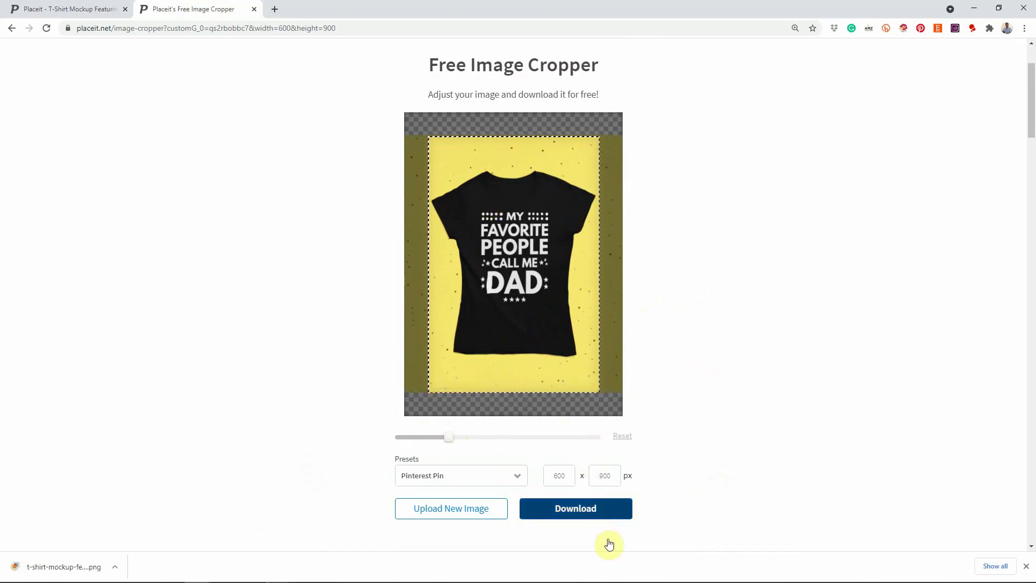
# Download the cropped yellow T-shirt pin and rename its file as "My Favorite People Call Me Dad - Fathers Day Mockup".
pyautogui.click(581, 512)
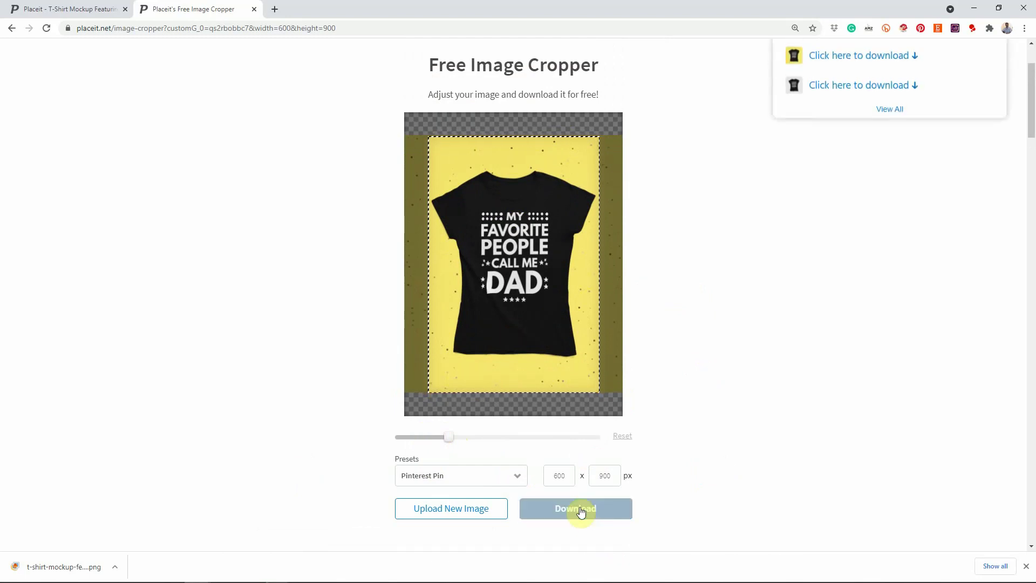
pyautogui.click(833, 57)
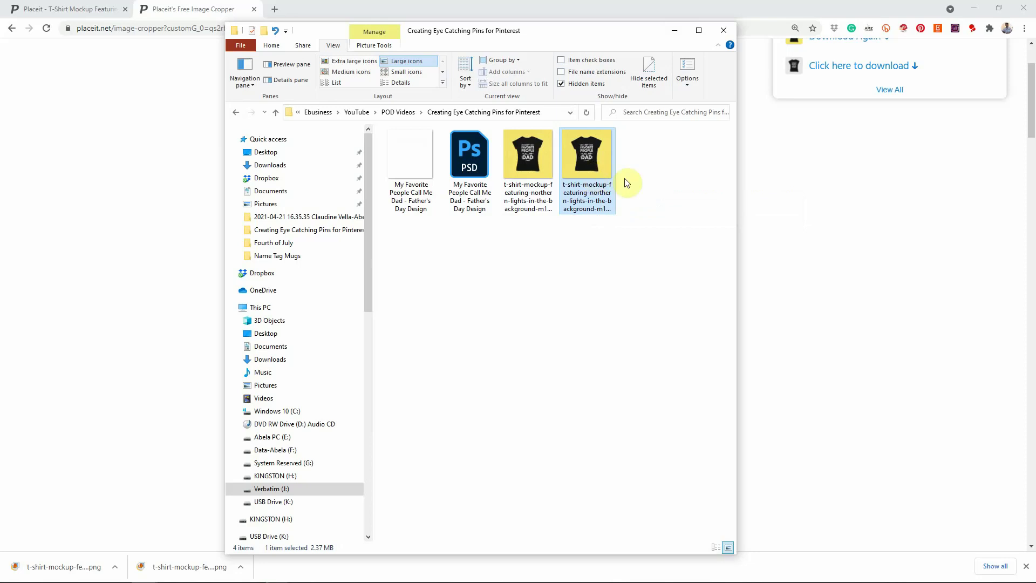
pyautogui.press('F2')
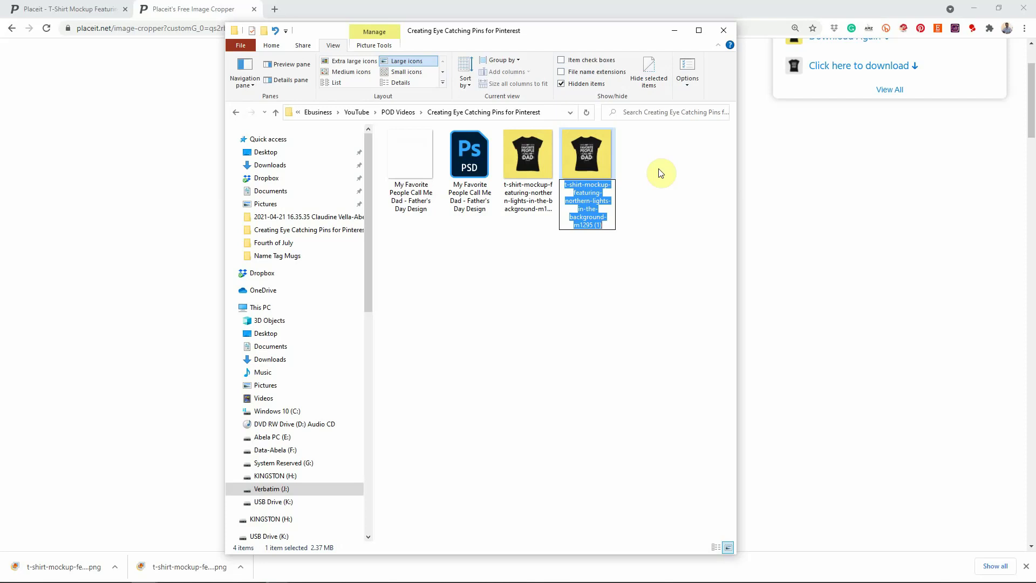
pyautogui.write('My Favori')
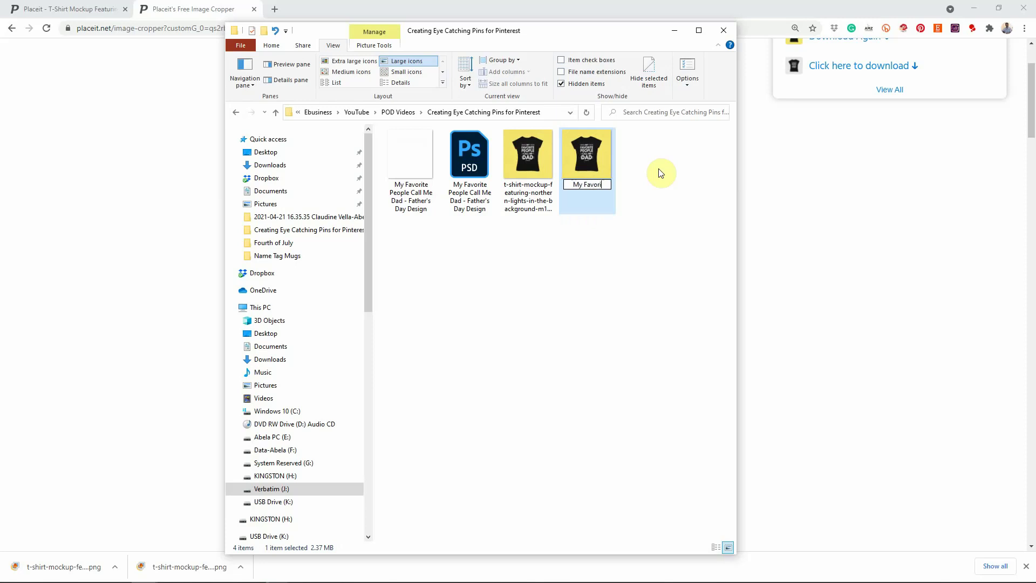
pyautogui.write('te People Call Me Dad - Fathers Day Mockup')
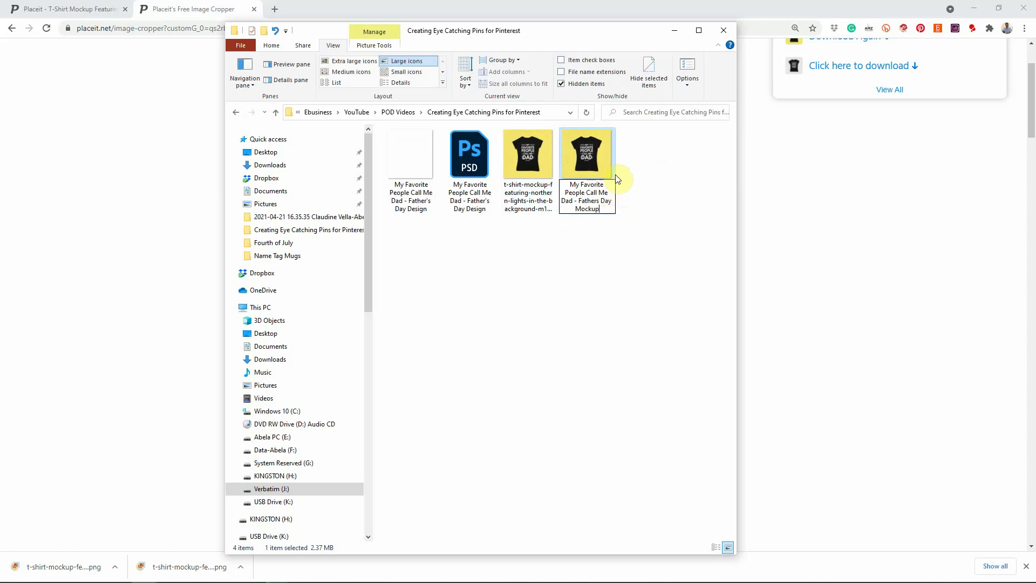
pyautogui.click(596, 168)
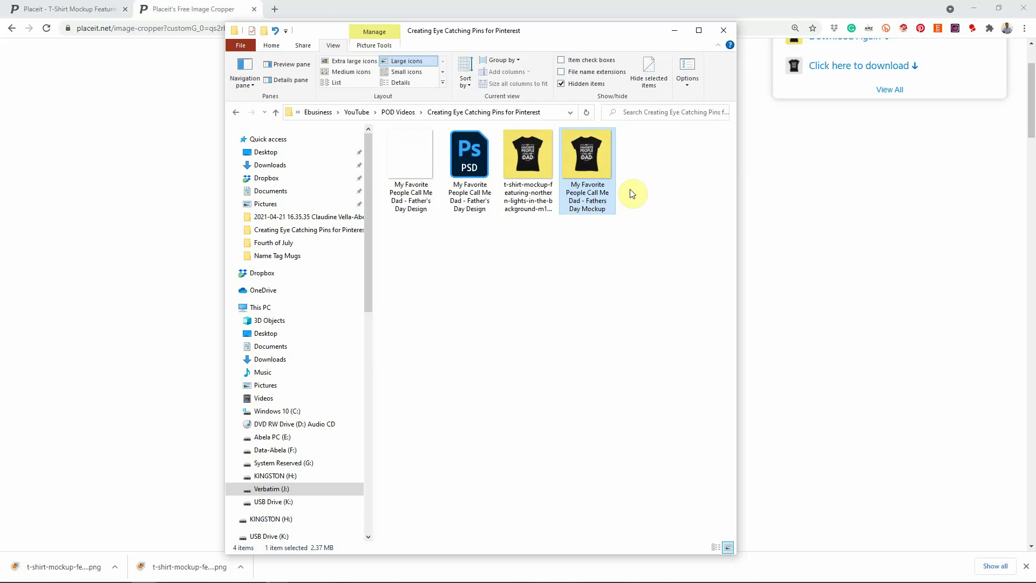
# Open canva.com in a new browser tab.
pyautogui.click(275, 9)
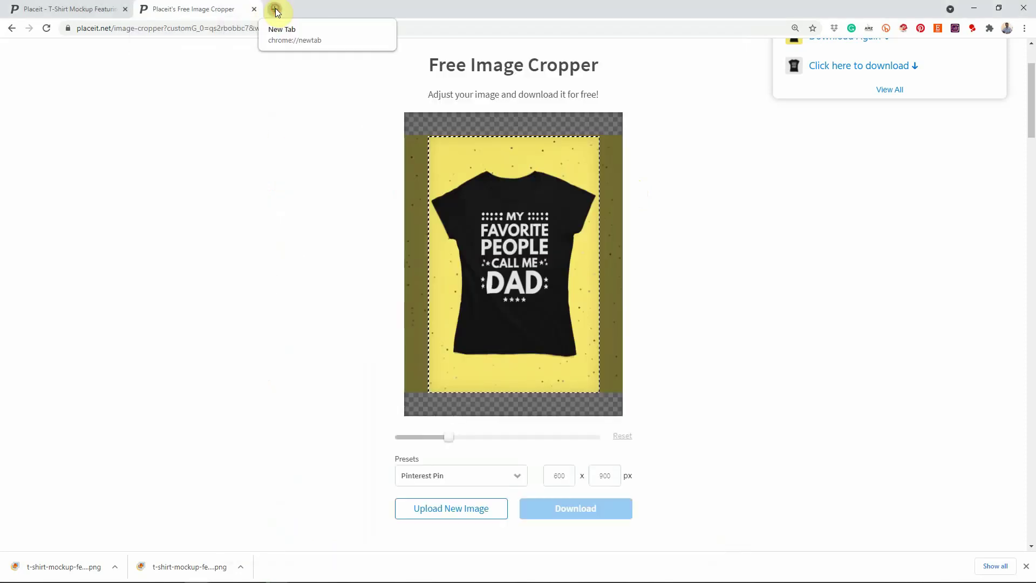
pyautogui.write('canva.com')
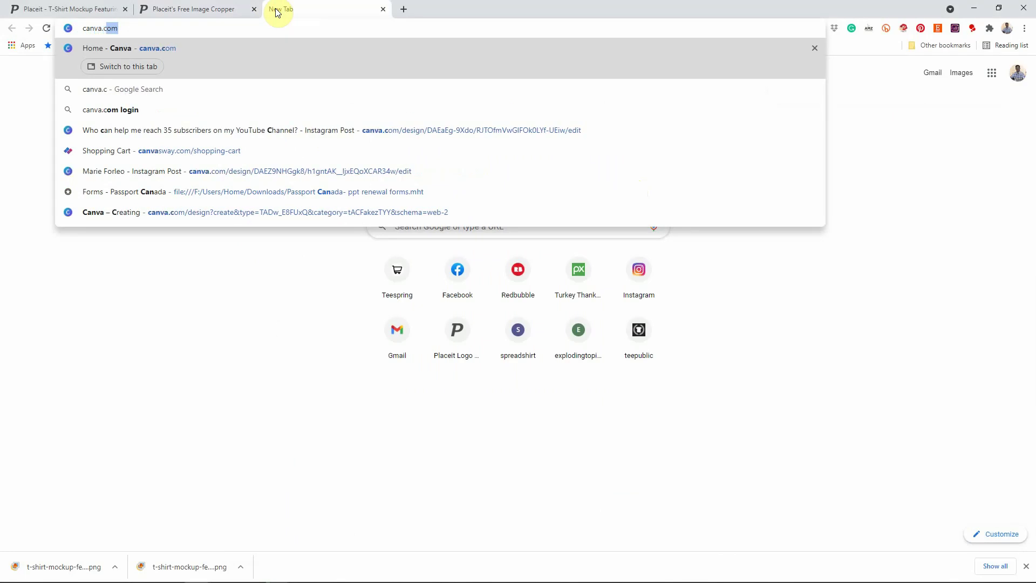
pyautogui.press('Return')
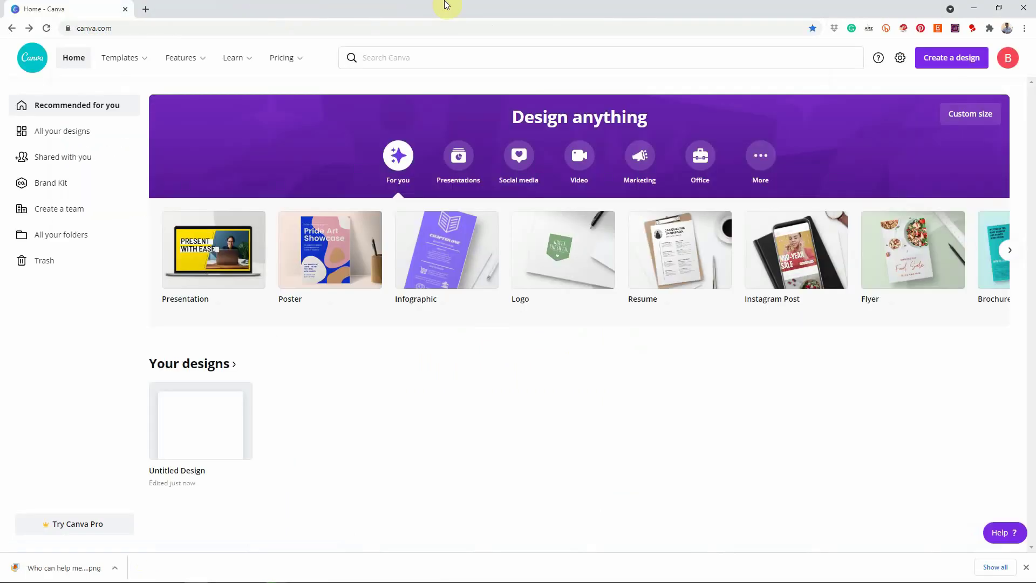
# Search Canva for "pinterest pin" and create a blank Pinterest Pin design.
pyautogui.click(424, 57)
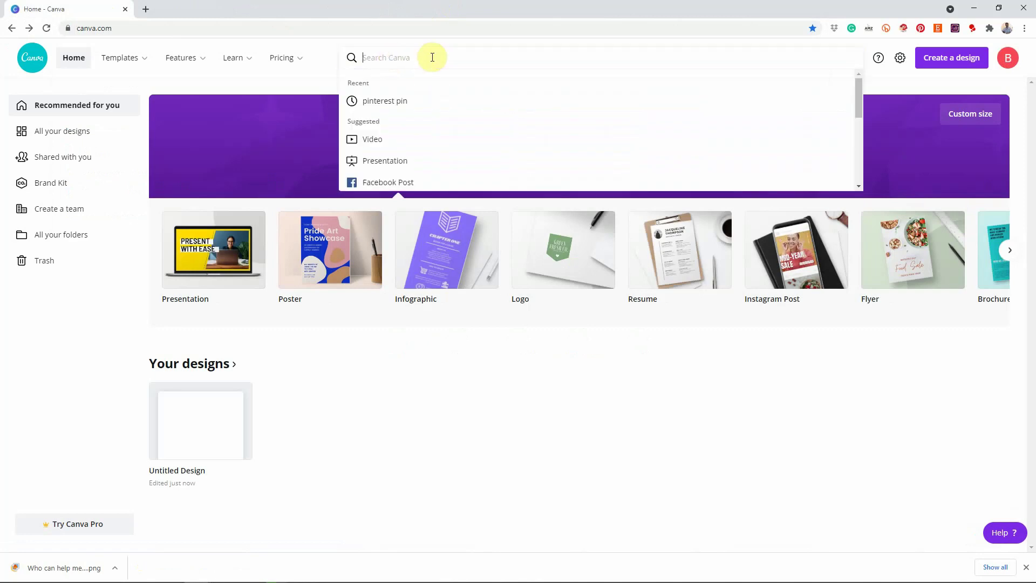
pyautogui.write('pinterest pin')
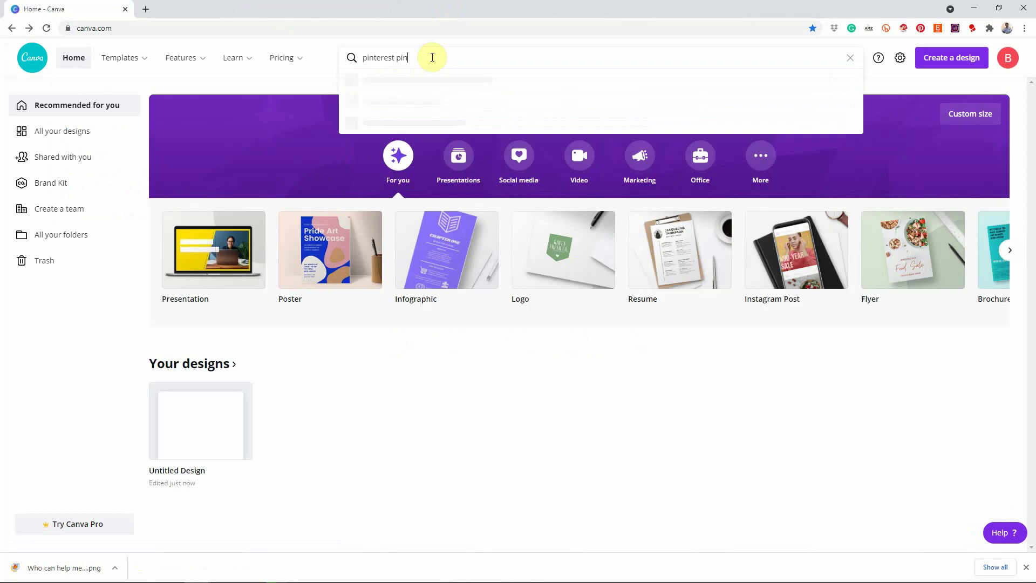
pyautogui.press('Return')
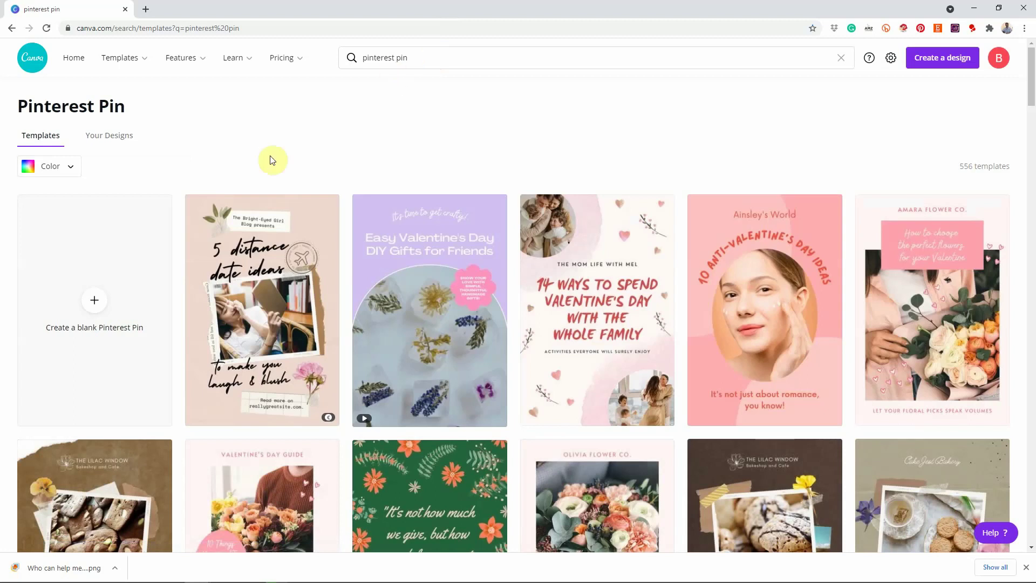
pyautogui.click(95, 301)
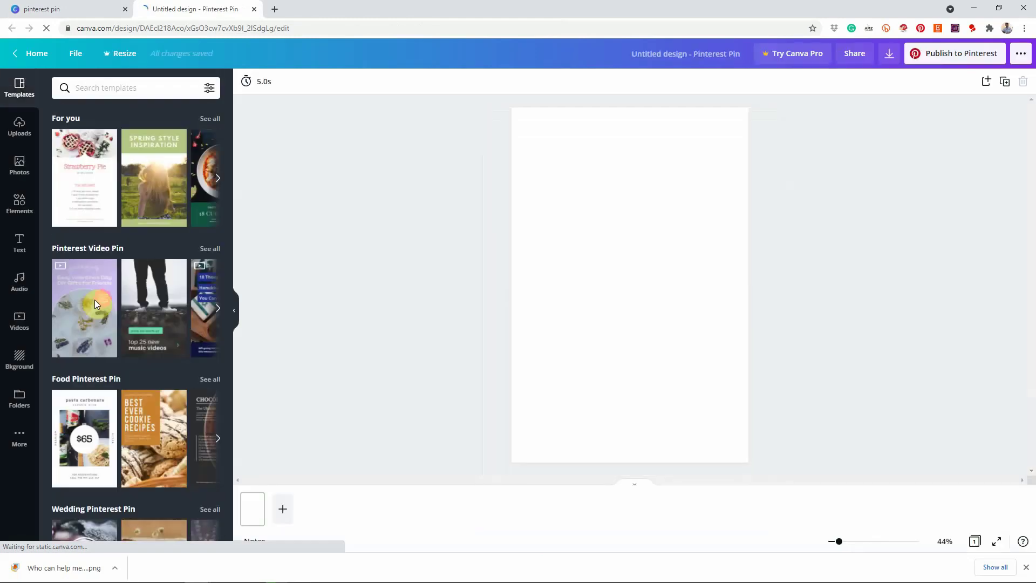
# Upload the black T-shirt mockup without a background from the "Creating Eye Catching Pins for Pinterest" folder.
pyautogui.click(20, 128)
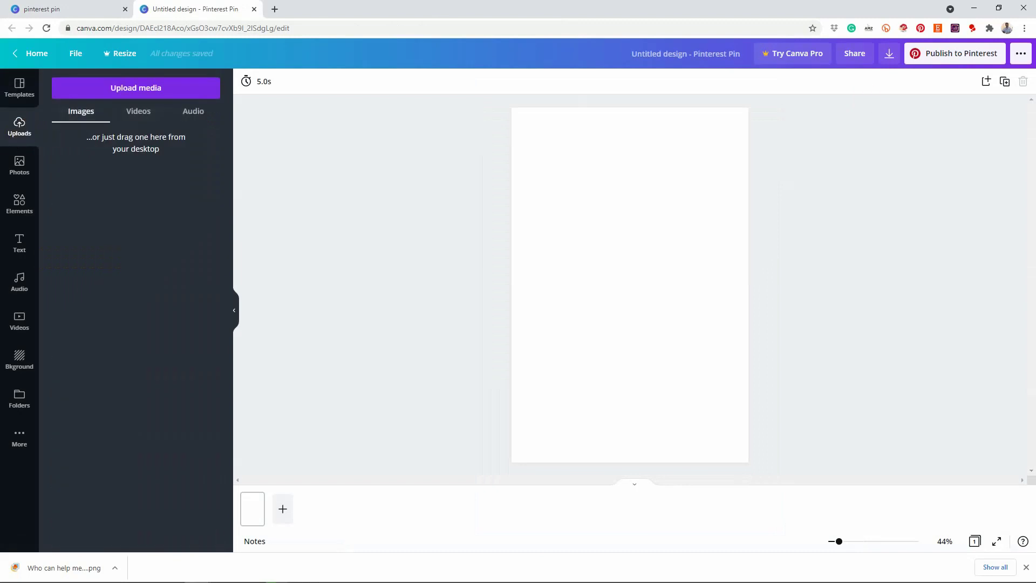
pyautogui.moveTo(1035, 51); pyautogui.dragTo(910, 110)
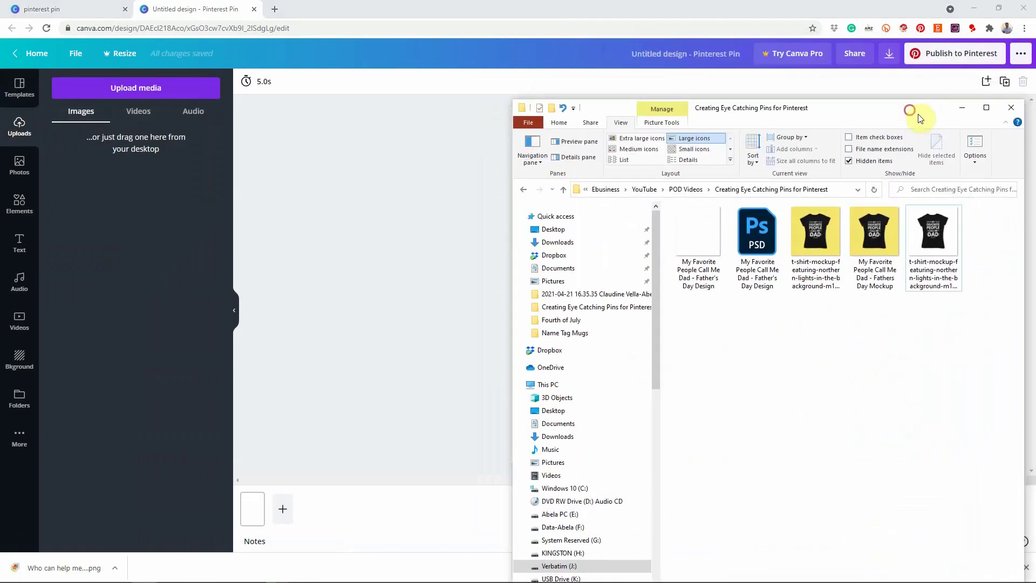
pyautogui.click(939, 235)
pyautogui.moveTo(939, 235); pyautogui.dragTo(196, 212)
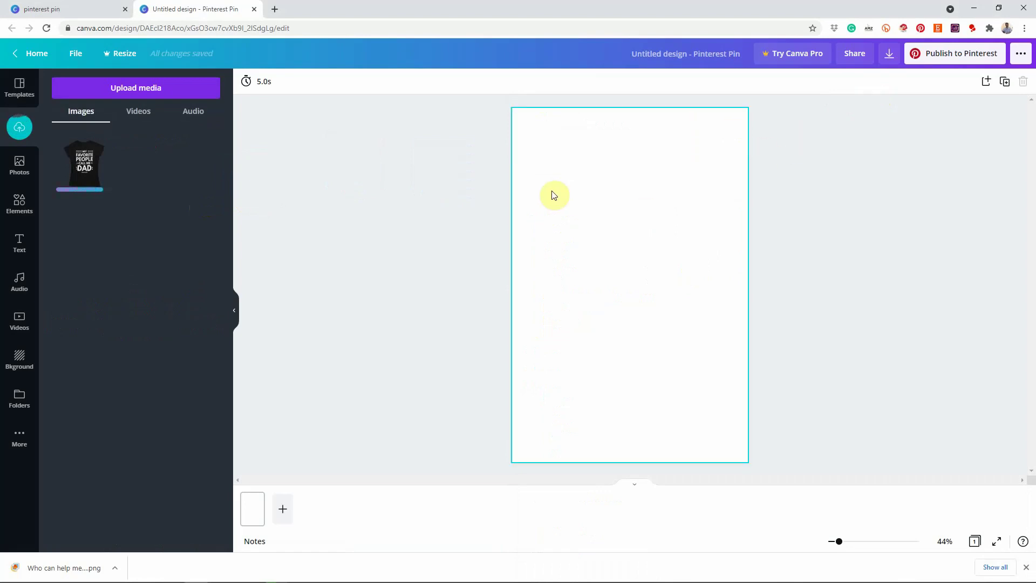
# Place the uploaded T-shirt image centred on the blank pin and enlarge it until the shirt nearly fills the page width.
pyautogui.moveTo(84, 168); pyautogui.dragTo(637, 267)
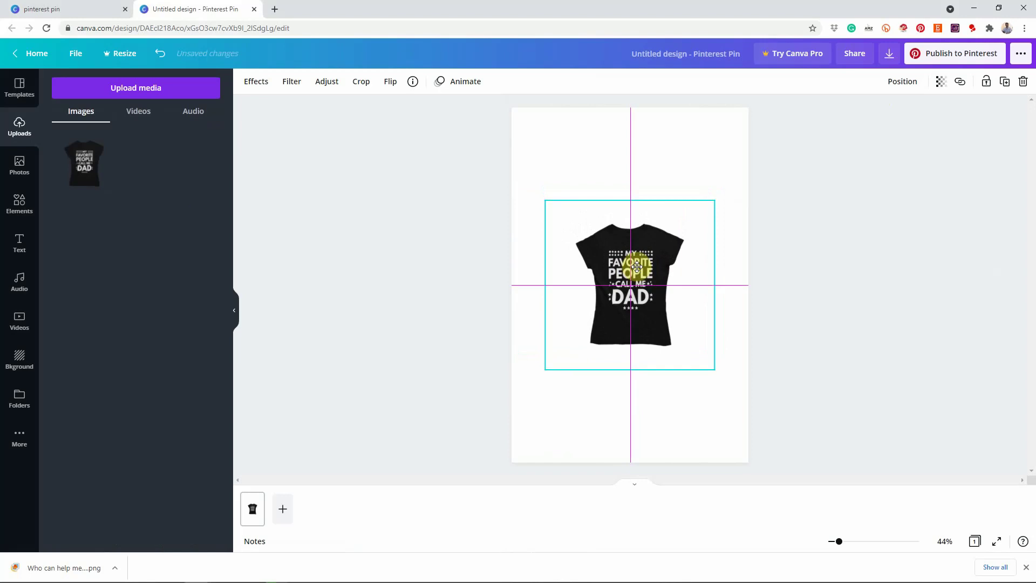
pyautogui.moveTo(637, 267); pyautogui.dragTo(637, 267)
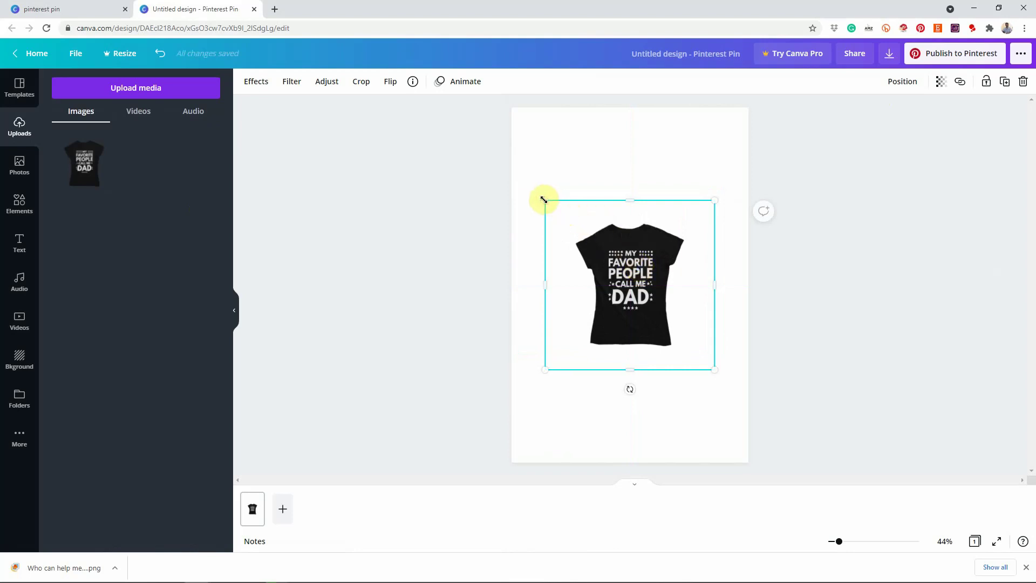
pyautogui.moveTo(544, 199); pyautogui.dragTo(511, 166)
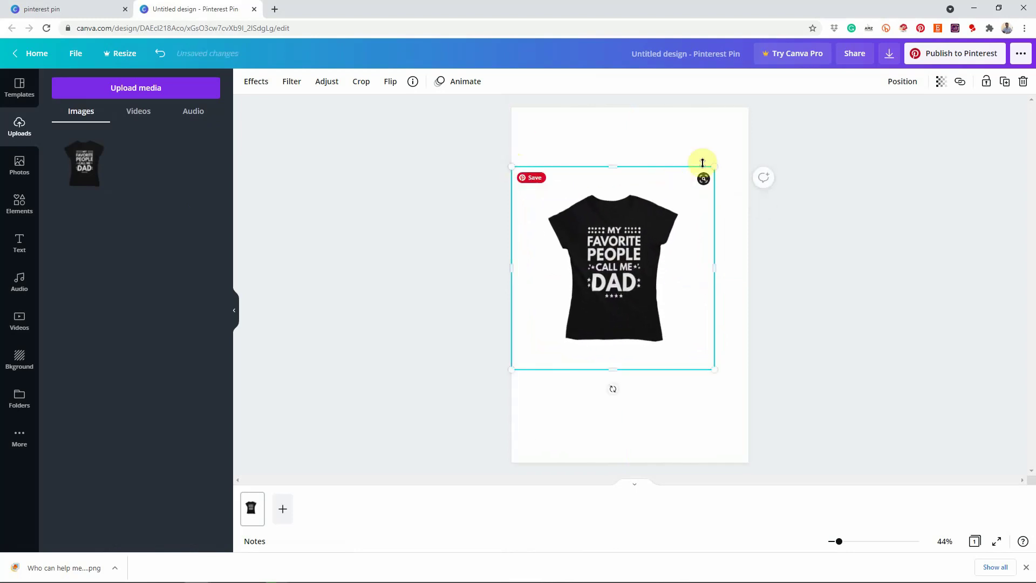
pyautogui.moveTo(719, 160); pyautogui.dragTo(749, 140)
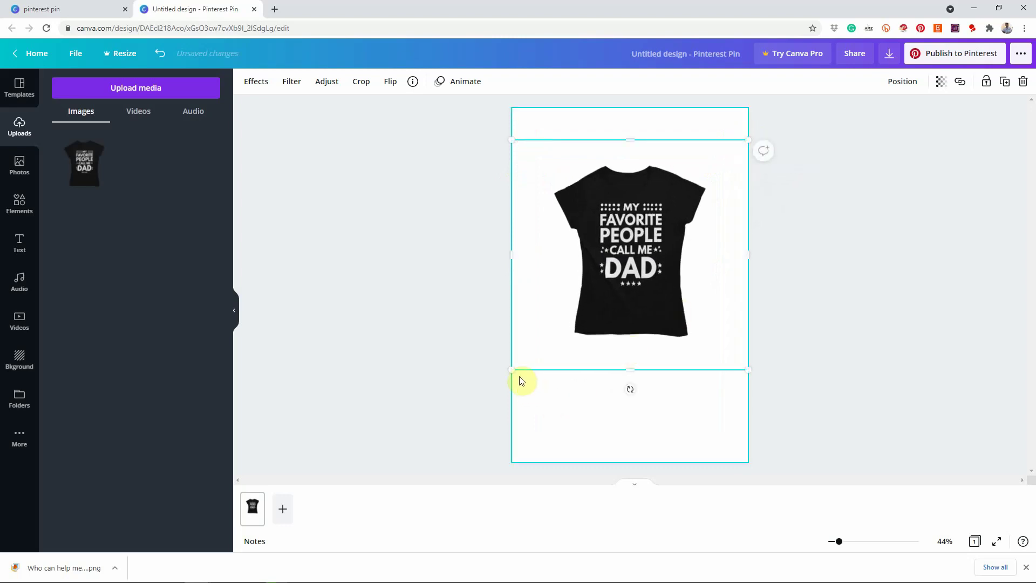
pyautogui.moveTo(513, 370); pyautogui.dragTo(488, 400)
pyautogui.moveTo(747, 401); pyautogui.dragTo(773, 435)
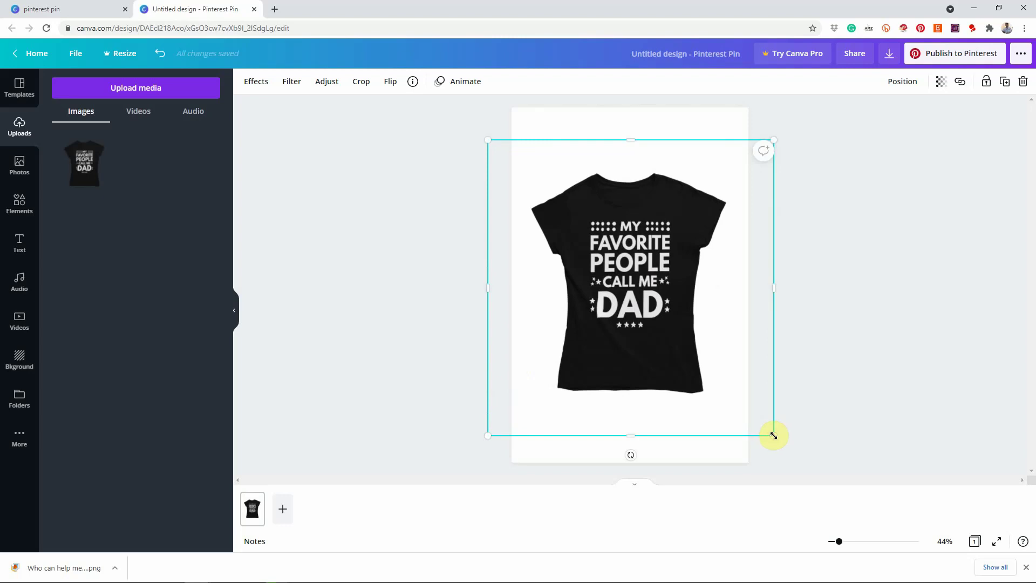
pyautogui.click(828, 389)
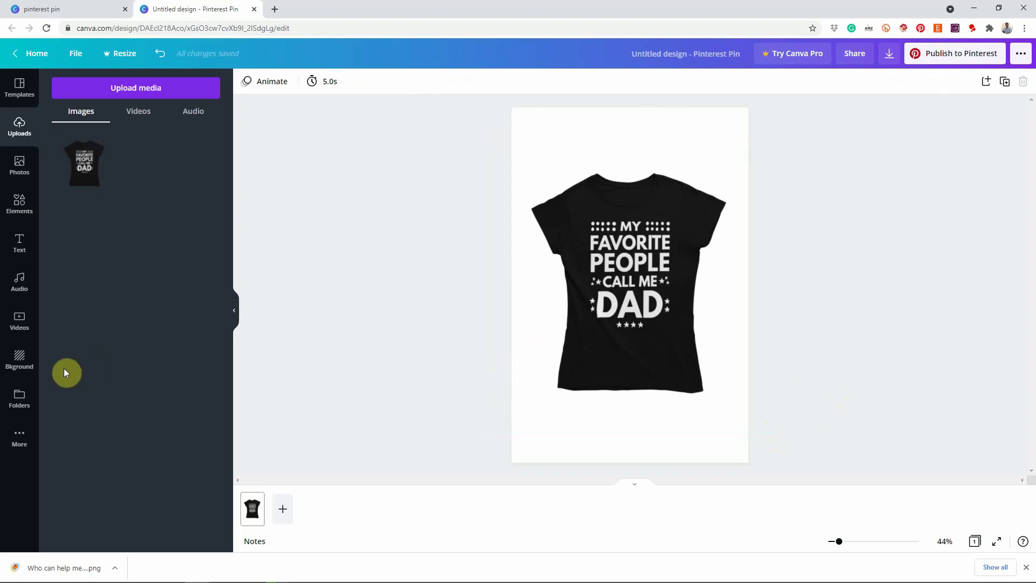
# Try the purple-teal geometric, plain yellow and pastel bokeh backgrounds behind the T-shirt, and apply the orange fire background.
pyautogui.click(18, 360)
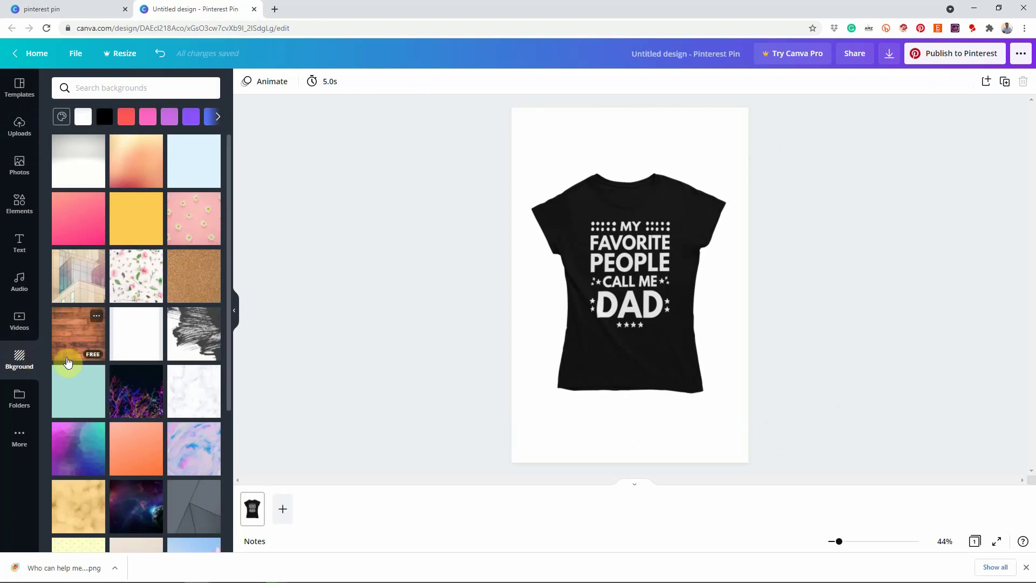
pyautogui.click(74, 452)
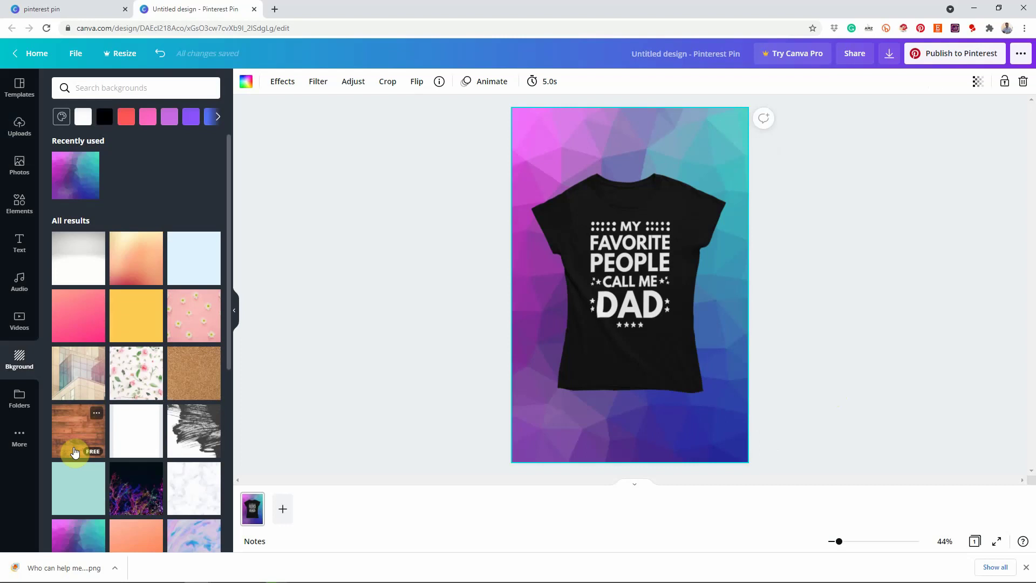
pyautogui.click(139, 307)
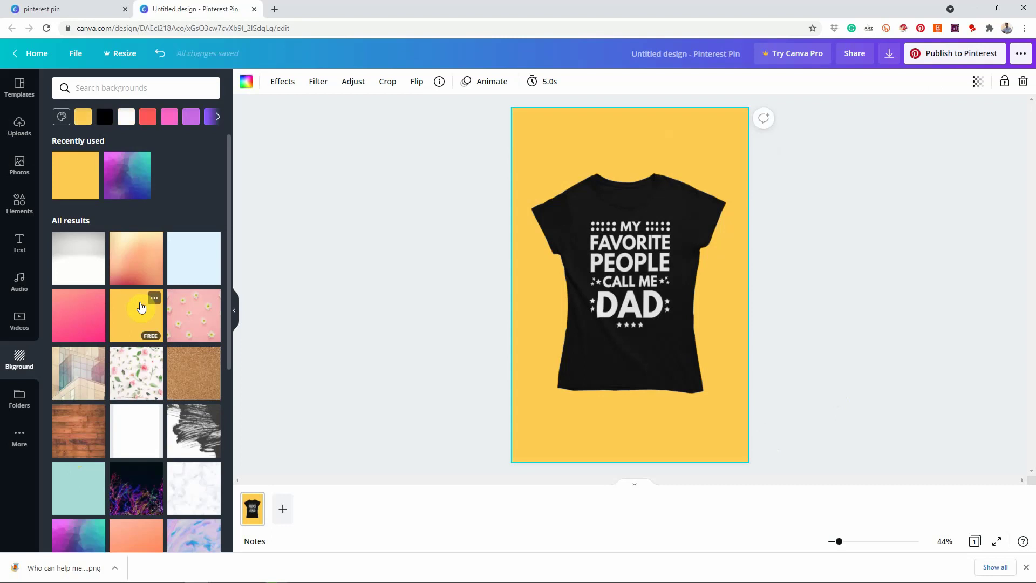
pyautogui.scroll(-4, 126, 356)
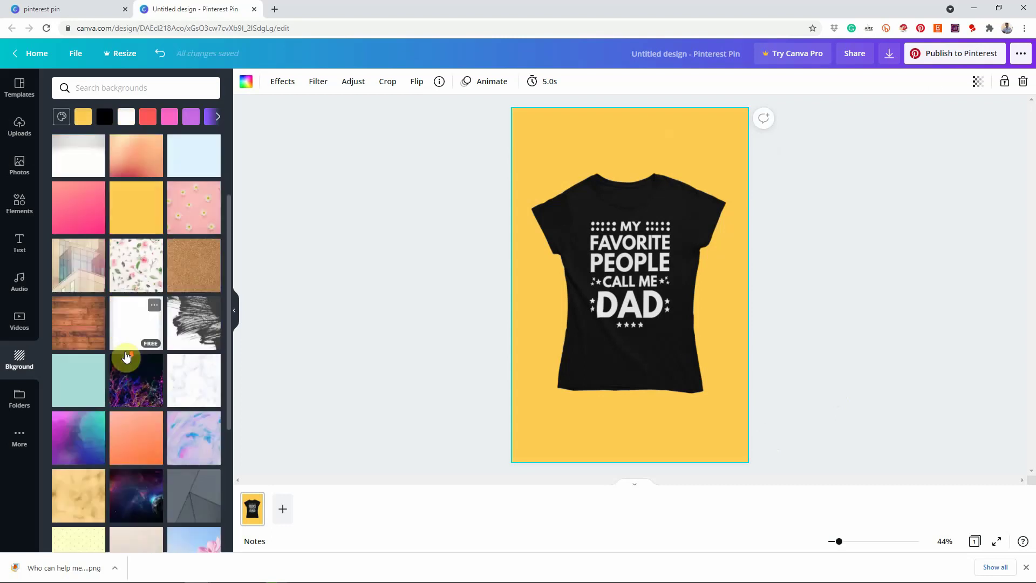
pyautogui.scroll(-5, 126, 356)
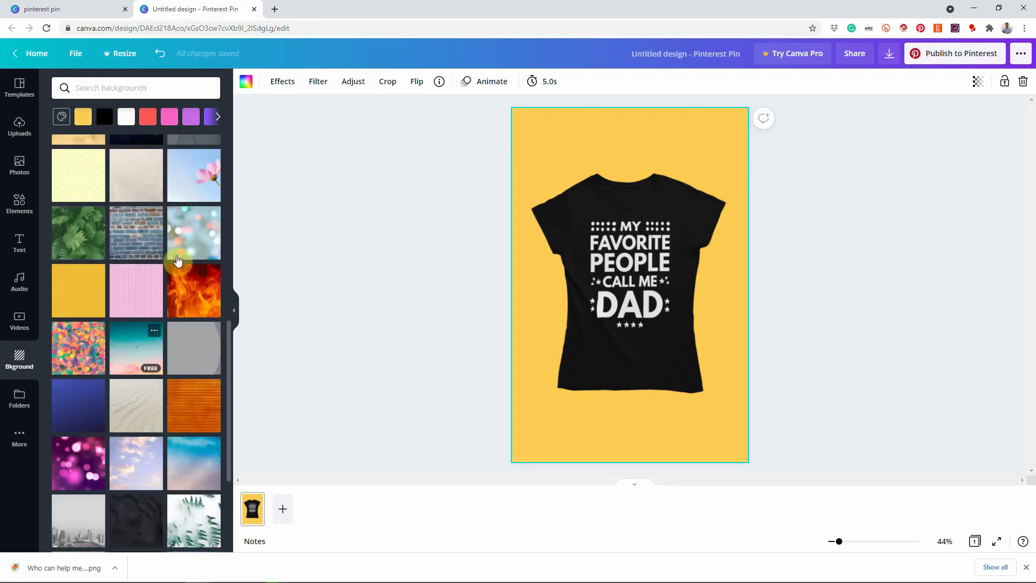
pyautogui.click(188, 230)
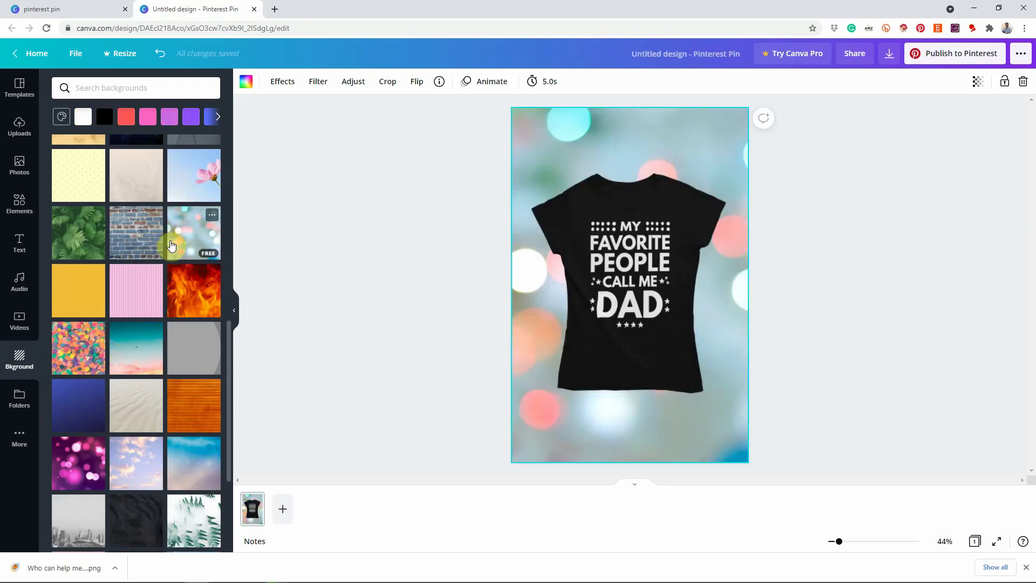
pyautogui.click(134, 287)
pyautogui.click(189, 292)
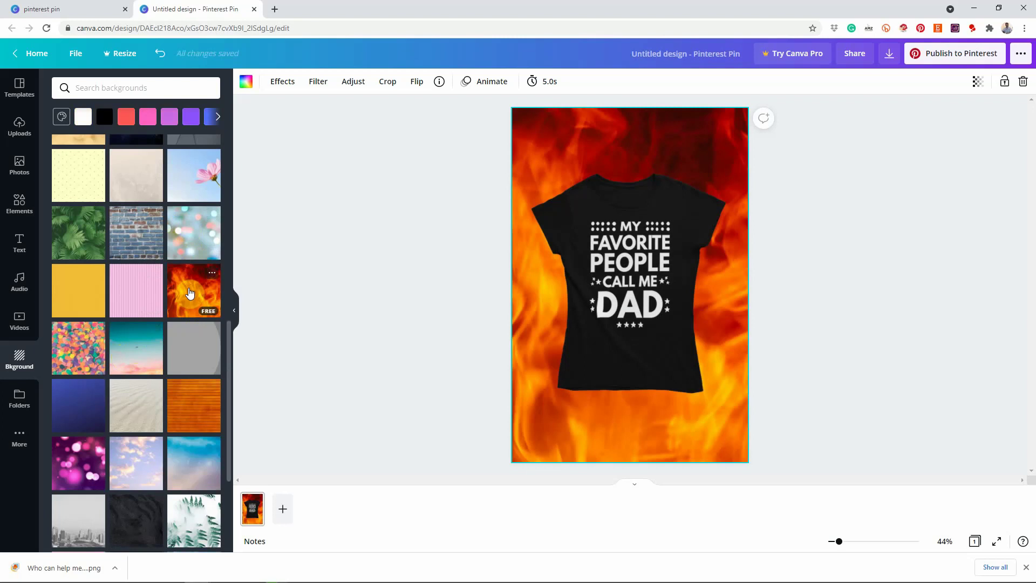
pyautogui.moveTo(189, 293); pyautogui.dragTo(593, 216)
# Download the T-shirt pin with the fire background as a PNG and dismiss the Content Planner offer.
pyautogui.click(889, 59)
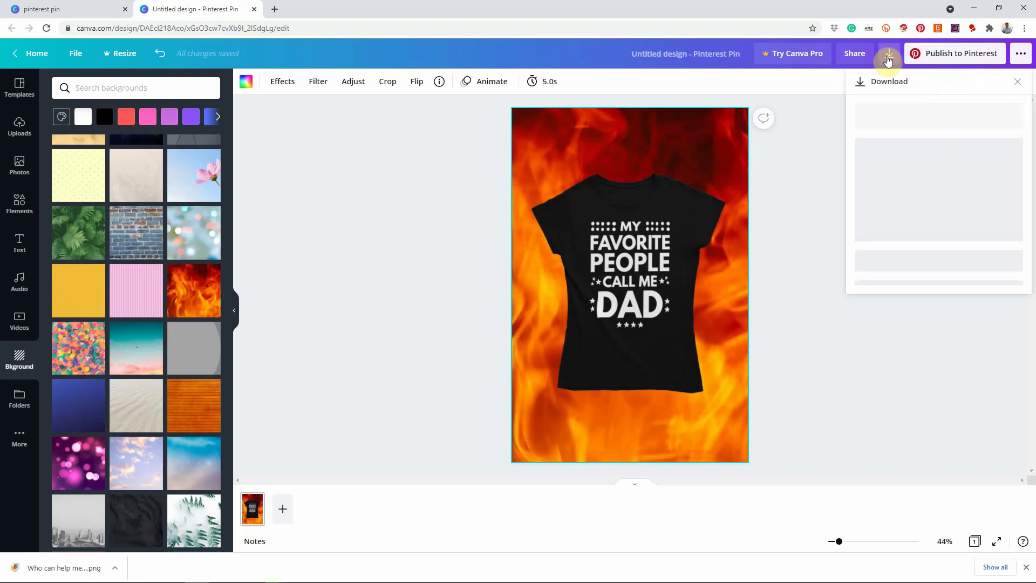
pyautogui.click(924, 290)
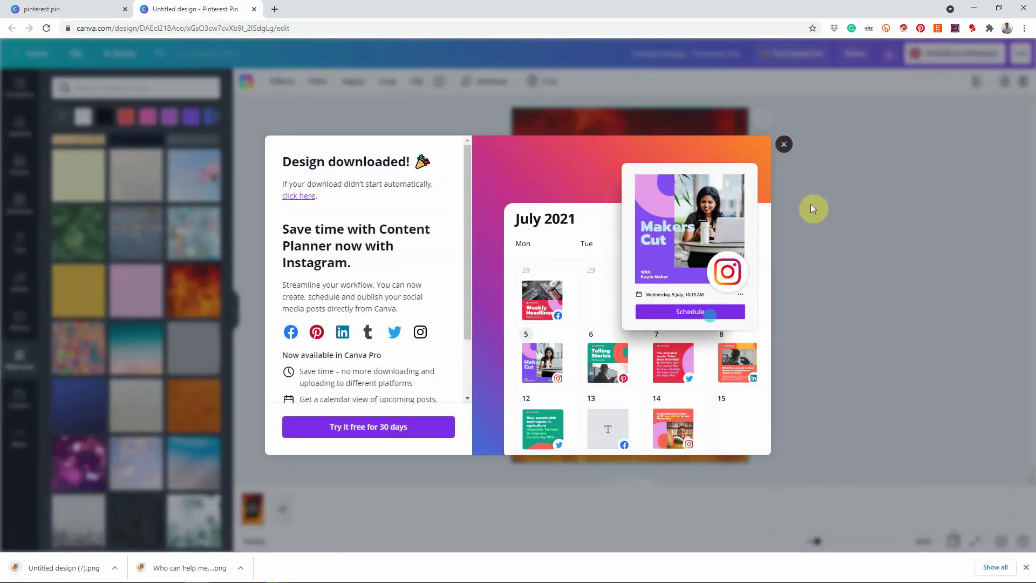
pyautogui.click(784, 145)
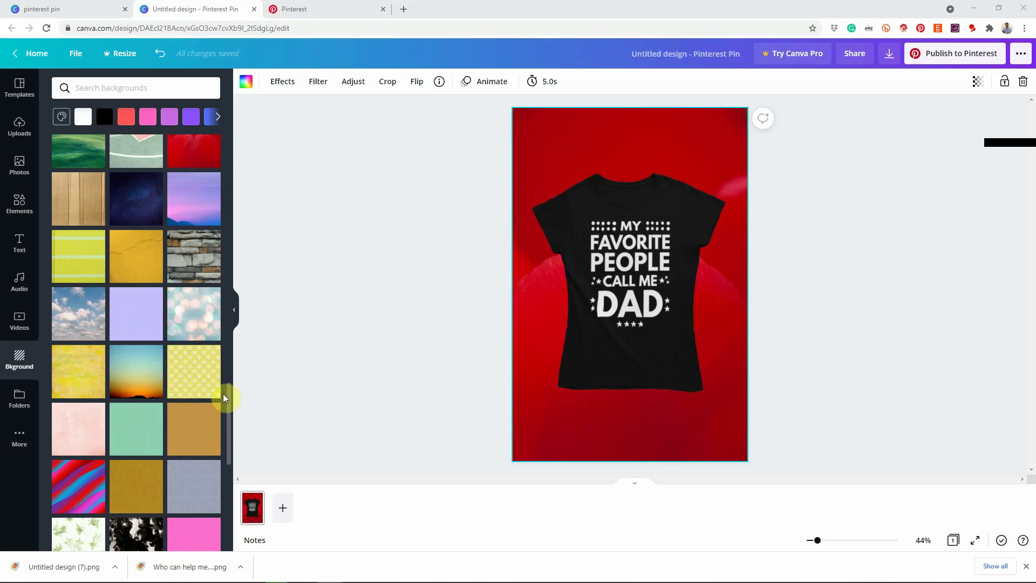
# Change the pin's background to the diagonal red, blue and pink wavy stripes image.
pyautogui.moveTo(228, 404); pyautogui.dragTo(232, 340)
pyautogui.click(190, 464)
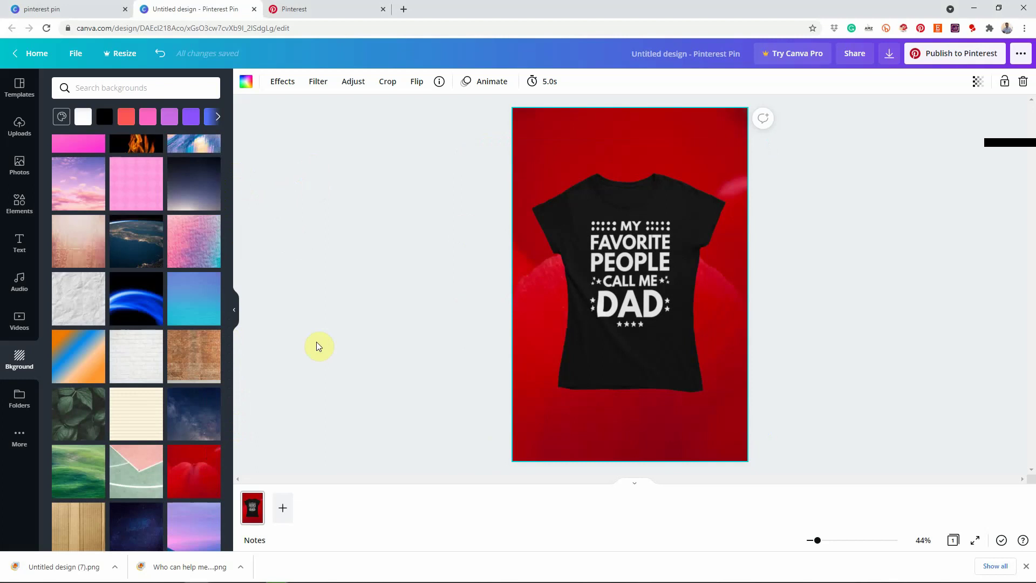
pyautogui.moveTo(229, 346); pyautogui.dragTo(231, 403)
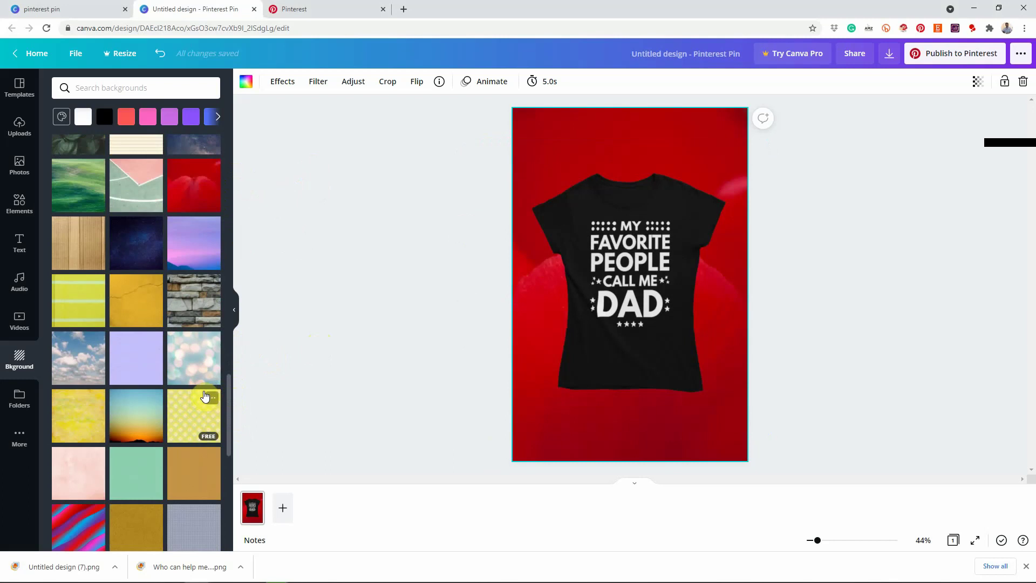
pyautogui.click(75, 533)
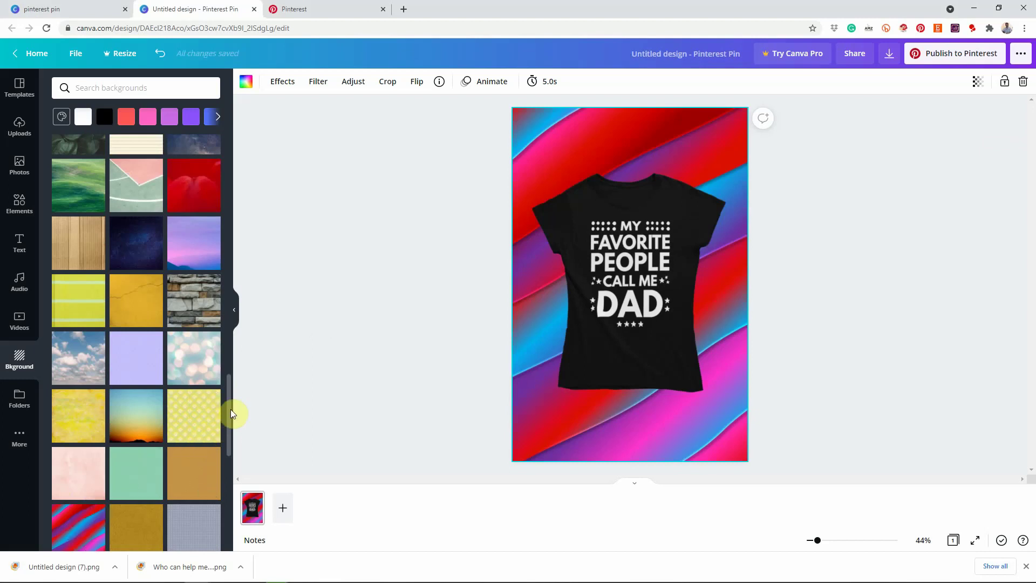
# Try the mottled yellow paint and the golden-yellow textured wall backgrounds behind the T-shirt.
pyautogui.moveTo(232, 412); pyautogui.dragTo(231, 442)
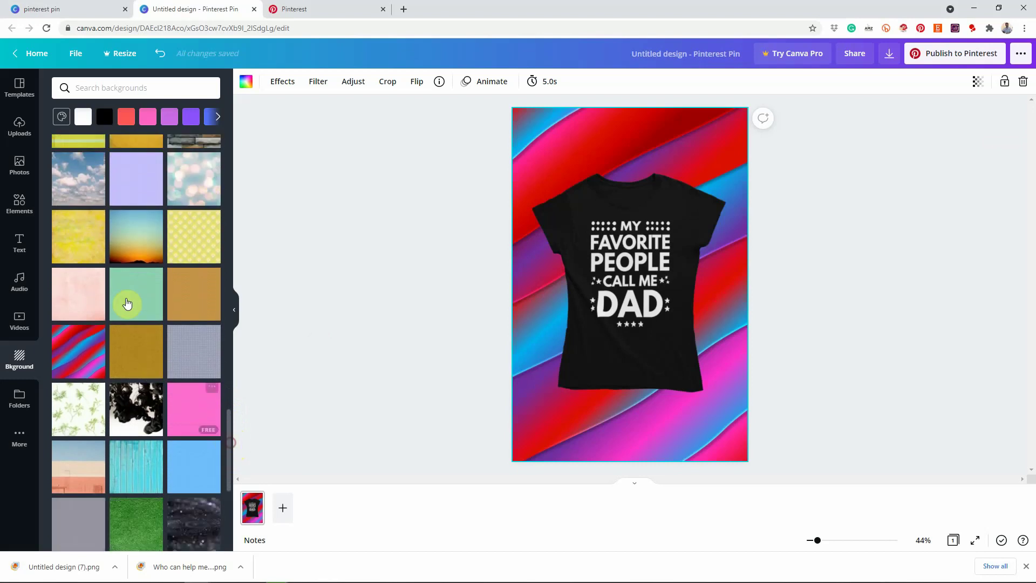
pyautogui.click(80, 240)
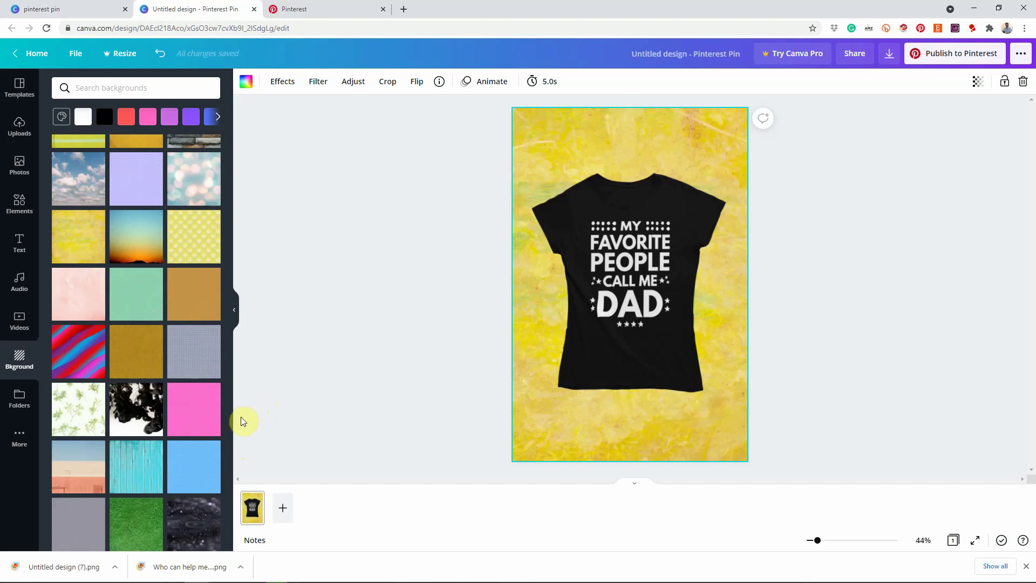
pyautogui.moveTo(229, 420); pyautogui.dragTo(229, 442)
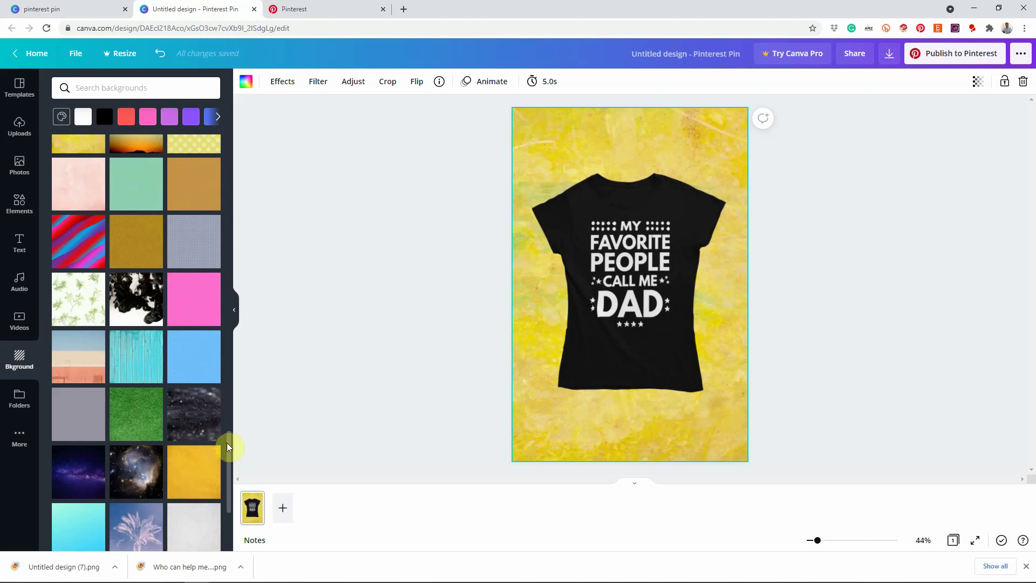
pyautogui.scroll(-1, 188, 436)
pyautogui.click(188, 440)
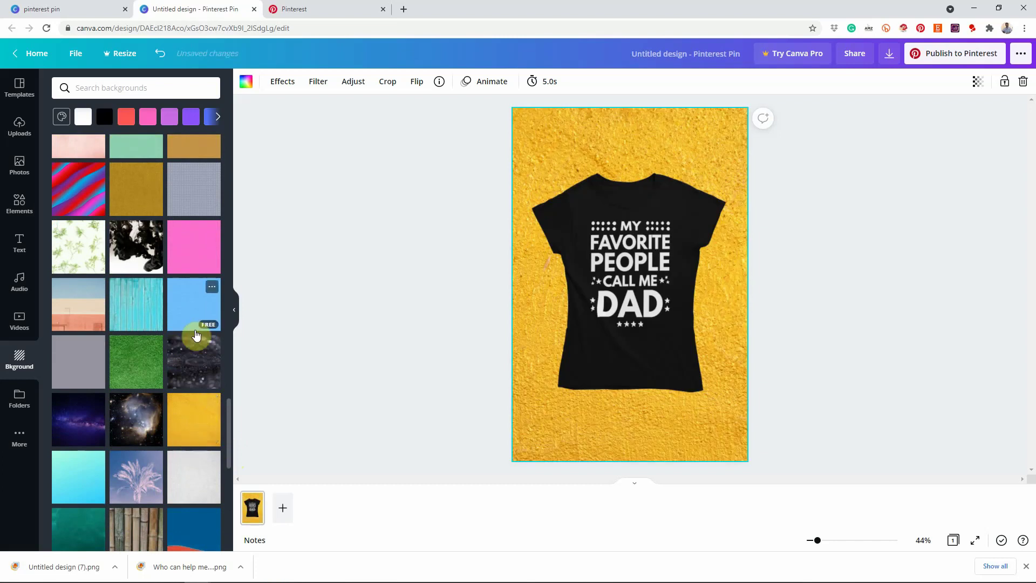
# Try the turquoise wood plank and light blue zigzag backgrounds behind the T-shirt, and apply the turquoise pool water background.
pyautogui.click(147, 321)
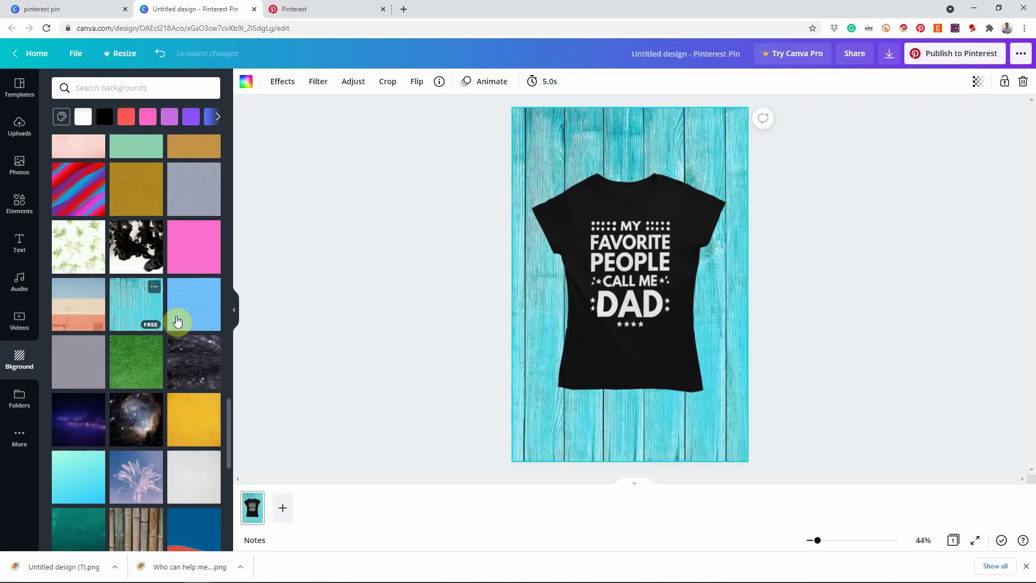
pyautogui.click(192, 305)
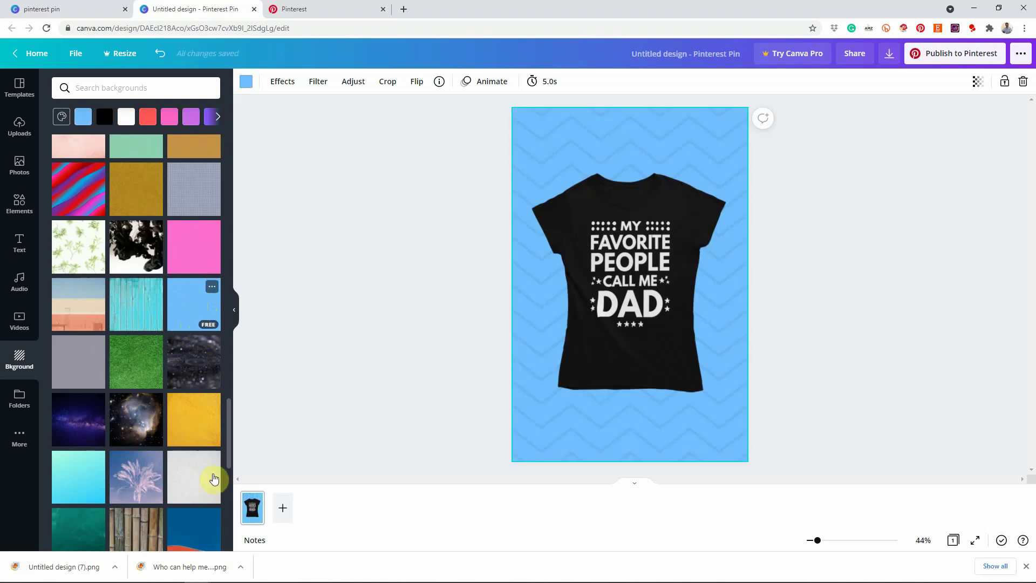
pyautogui.scroll(-5, 229, 433)
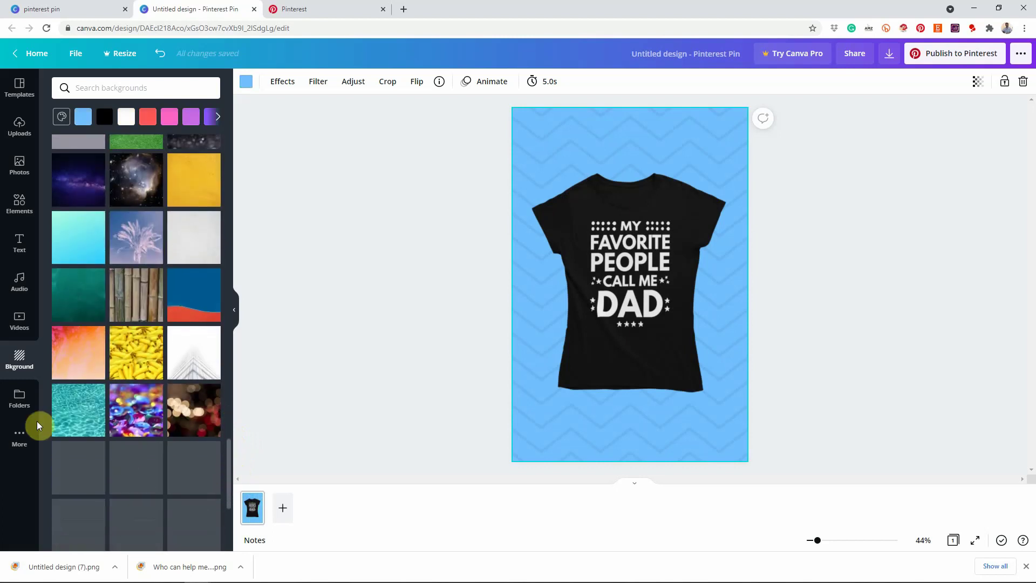
pyautogui.click(75, 417)
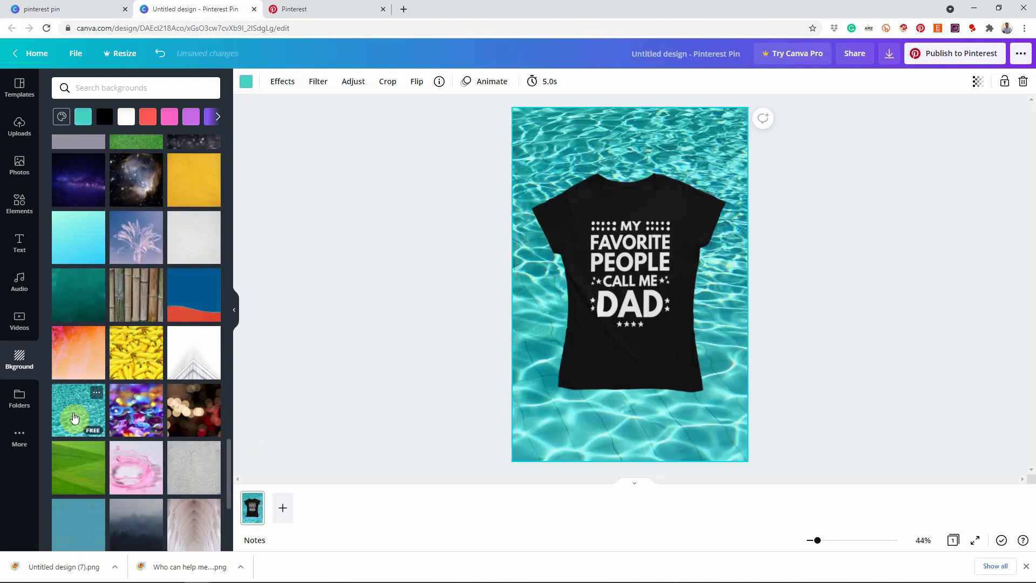